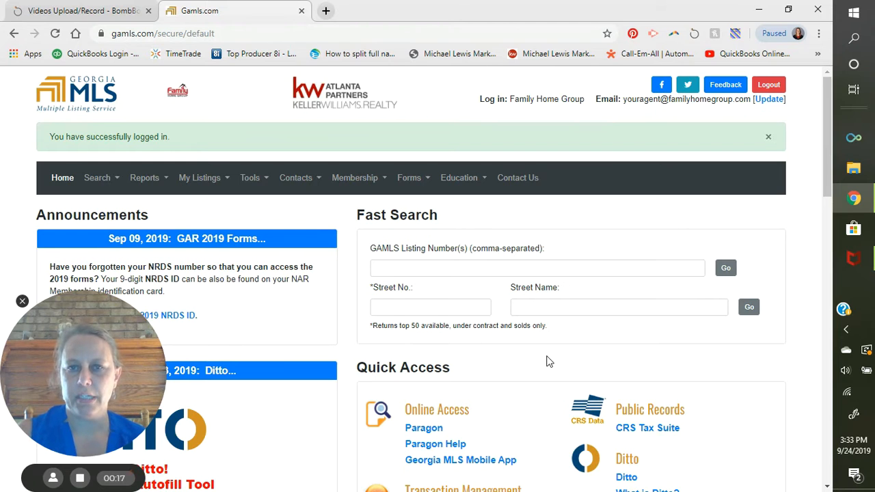
Scroll the Georgia MLS member home page down to the Quick Access tools
scroll(551, 361, down, 1)
scroll(508, 335, down, 1)
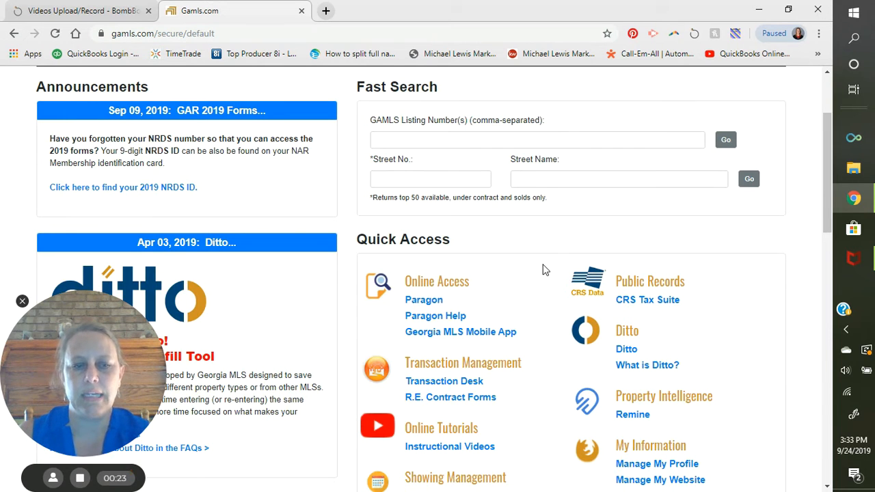
scroll(519, 300, down, 2)
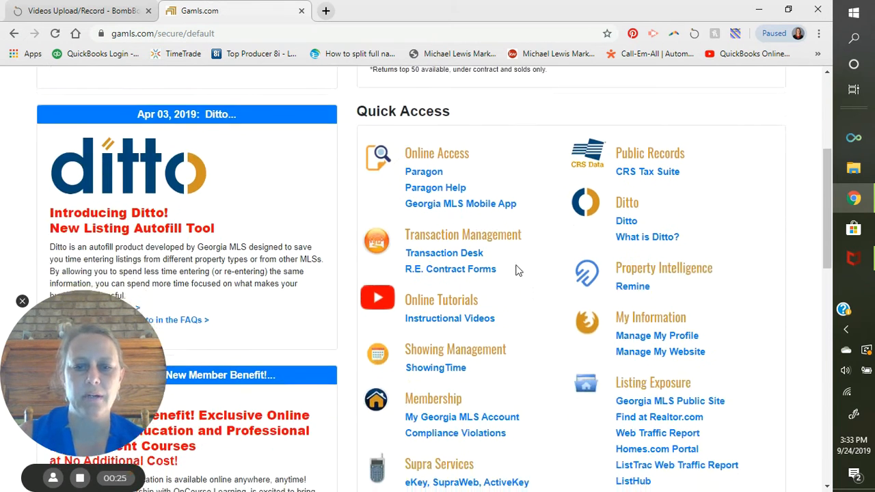
Launch Transaction Desk from the MLS site and go to its Transactions page
click(462, 255)
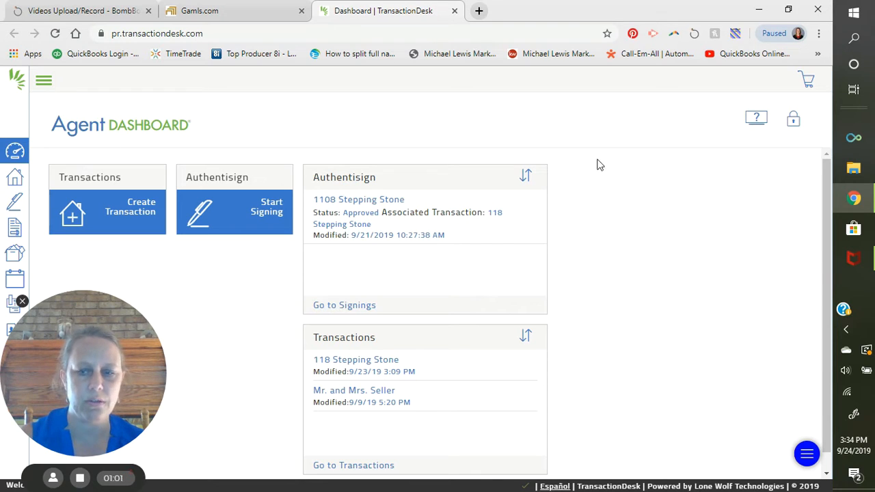
click(818, 457)
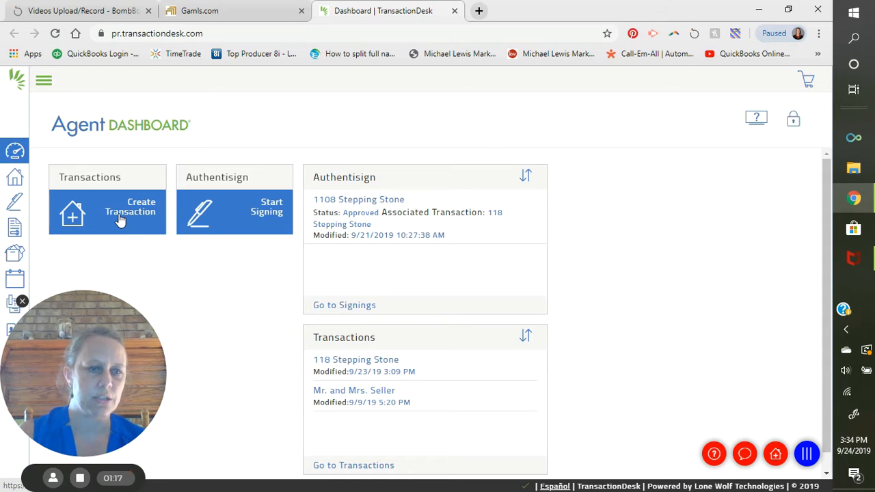
click(12, 181)
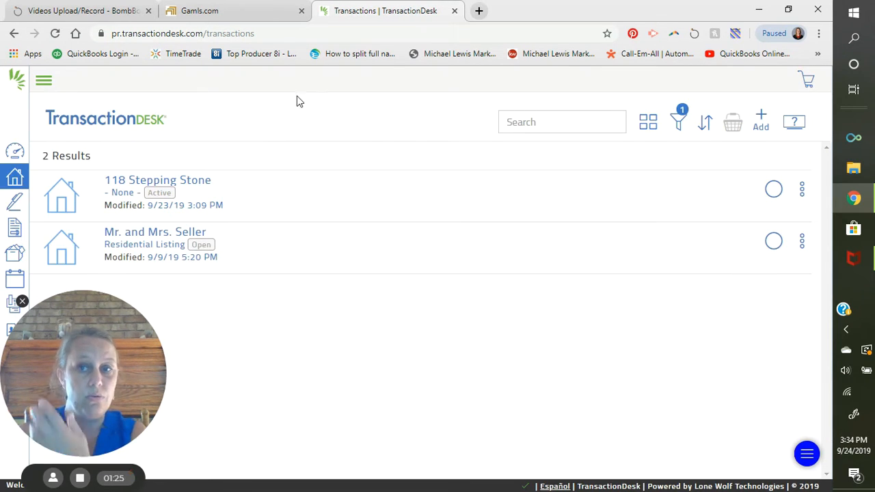
Add a new transaction named '123 Keller Street'
click(766, 123)
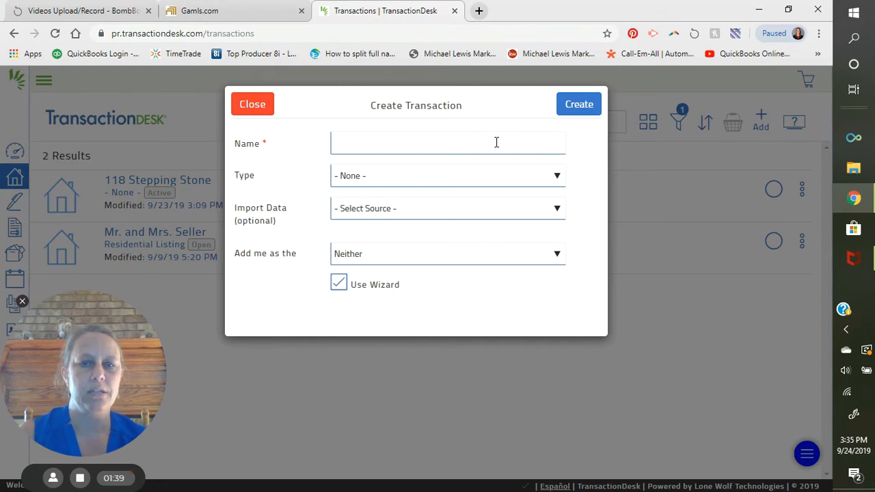
click(504, 147)
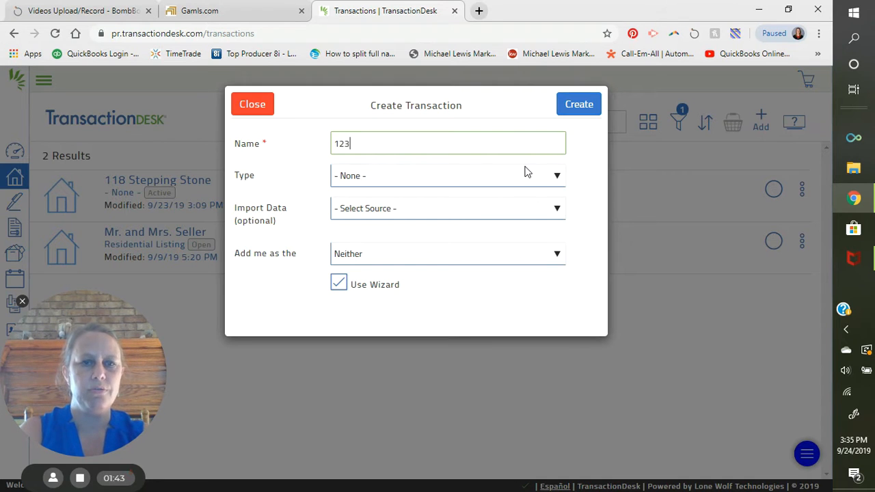
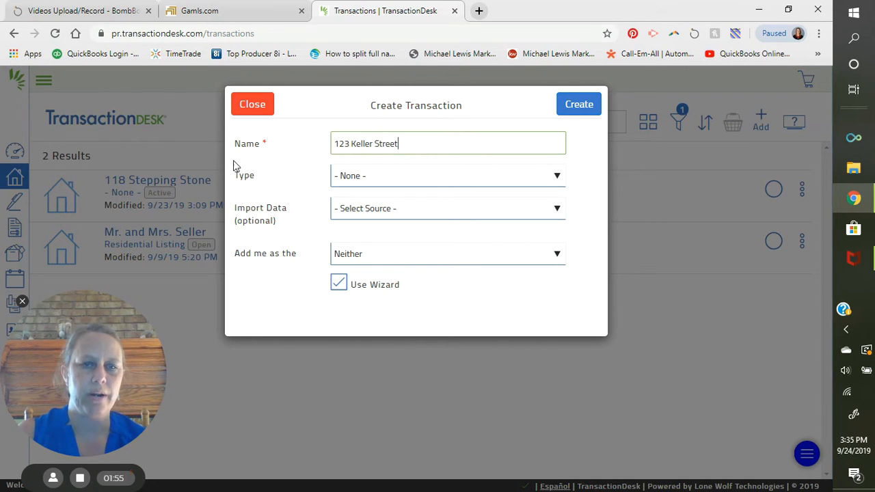
click(567, 107)
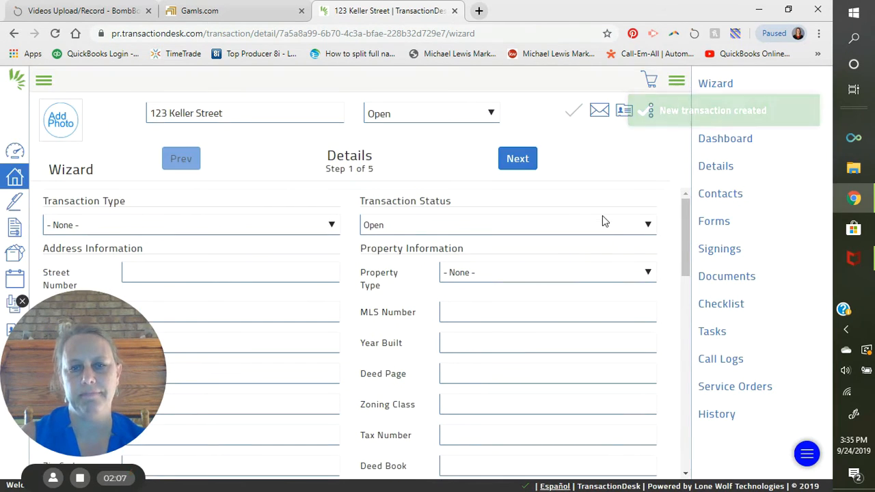
Choose Residential Sale as the Transaction Type and Active as the Transaction Status
click(122, 223)
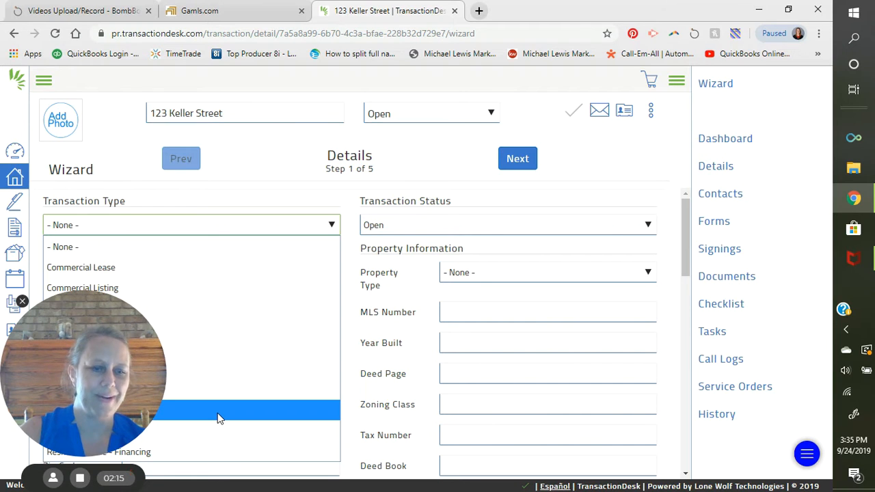
click(220, 422)
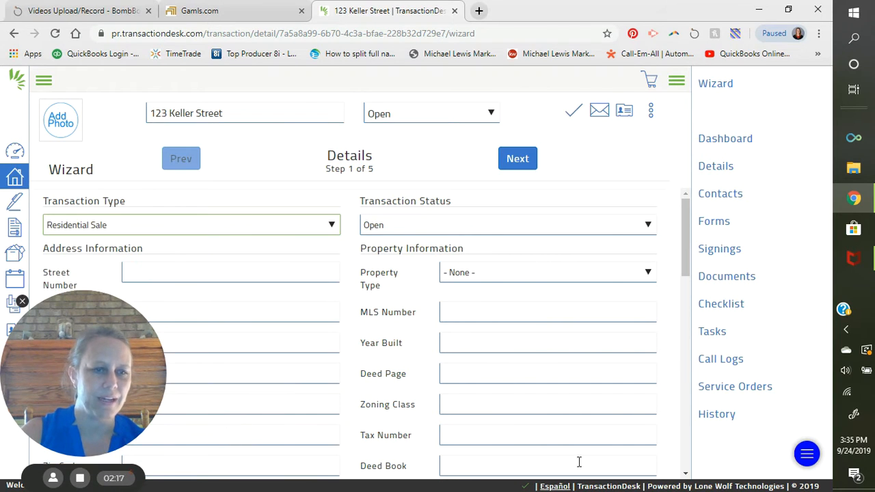
click(509, 226)
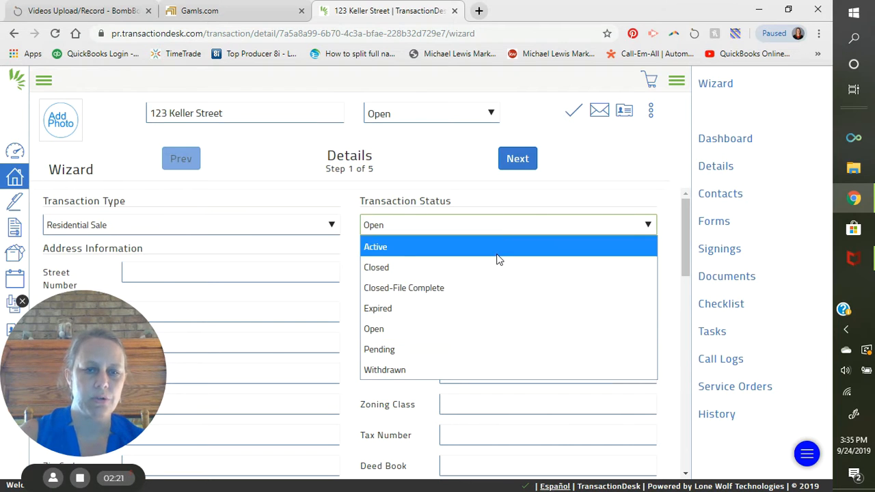
click(498, 257)
drag(127, 362, 787, 88)
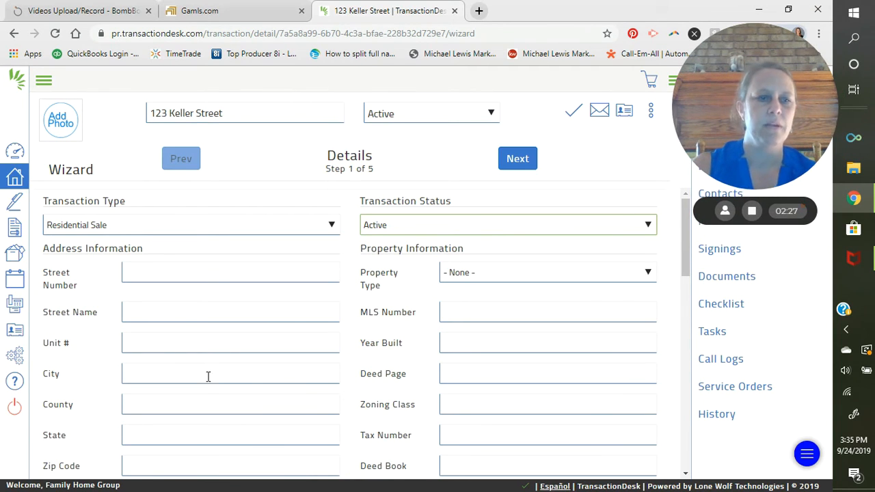
click(212, 270)
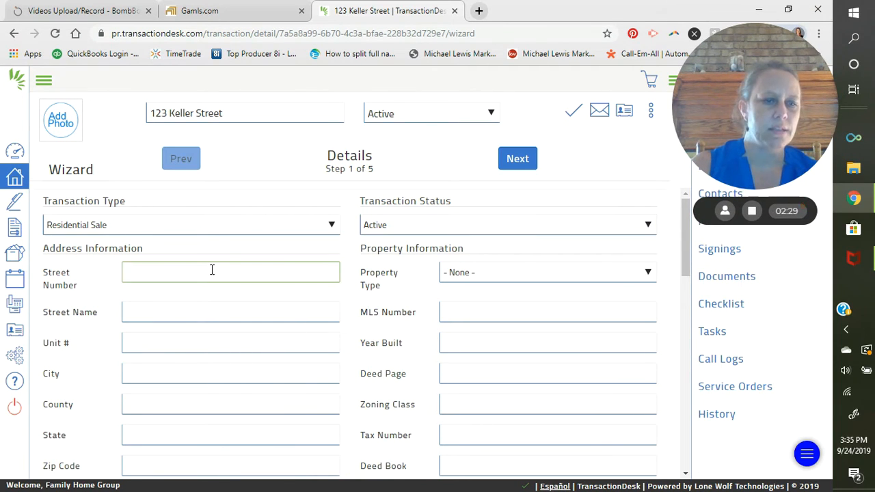
scroll(239, 308, down, 1)
text(123)
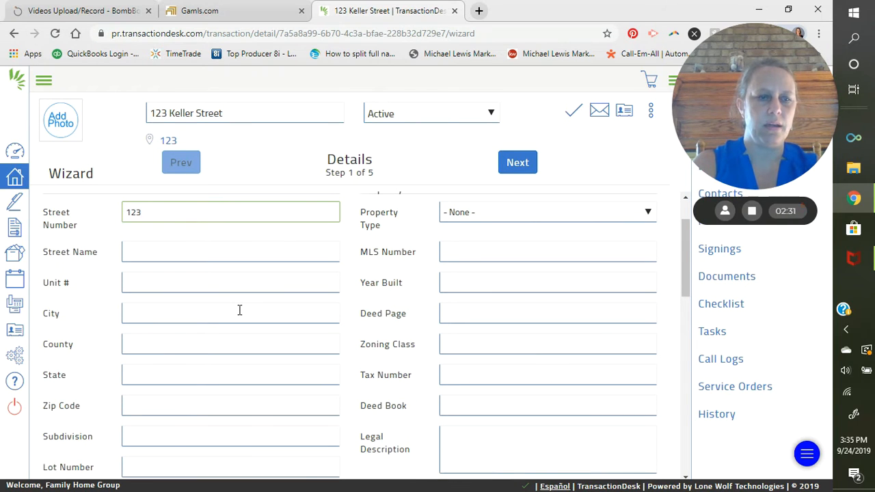
key(Tab)
text(KEller)
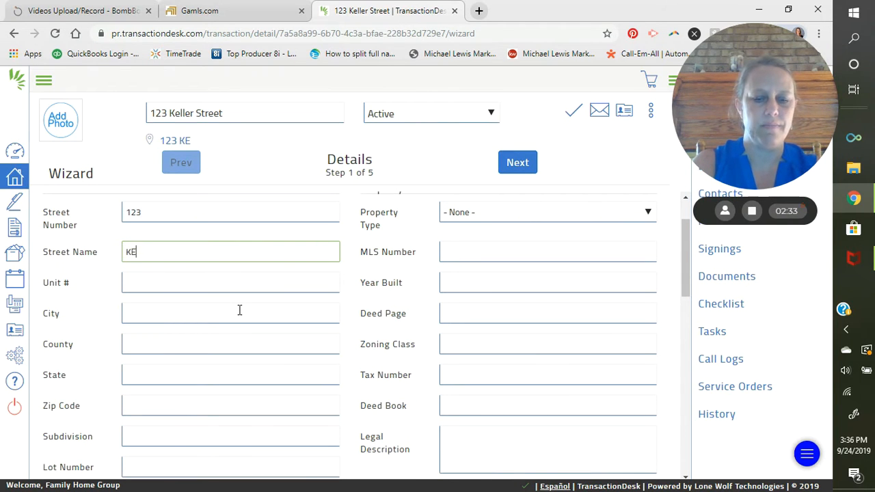
key(BackSpace)
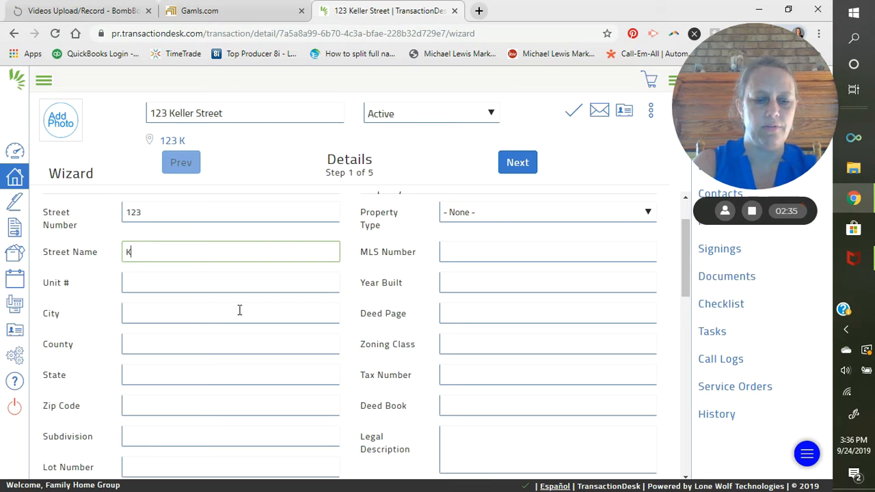
text(eller)
key(Tab)
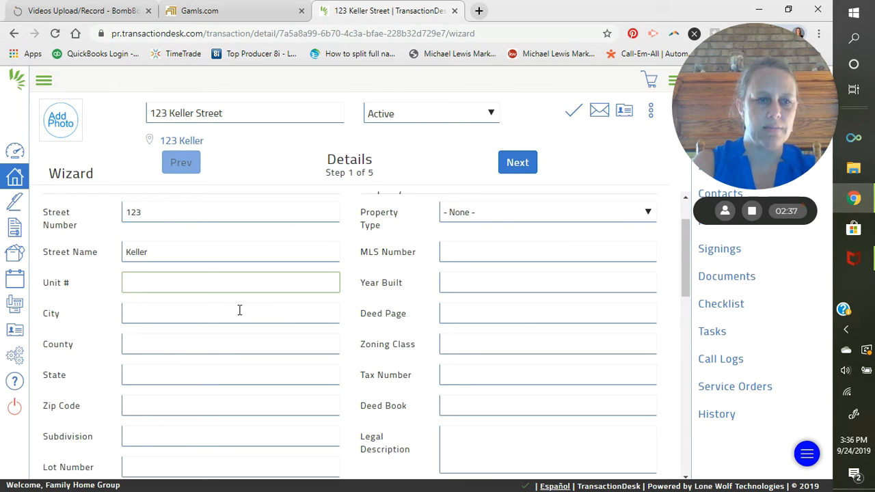
click(239, 310)
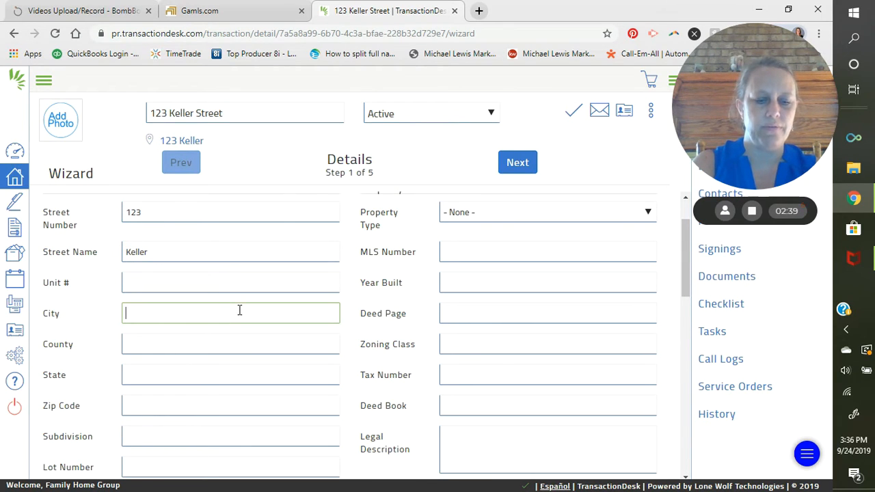
text(Test)
key(Tab)
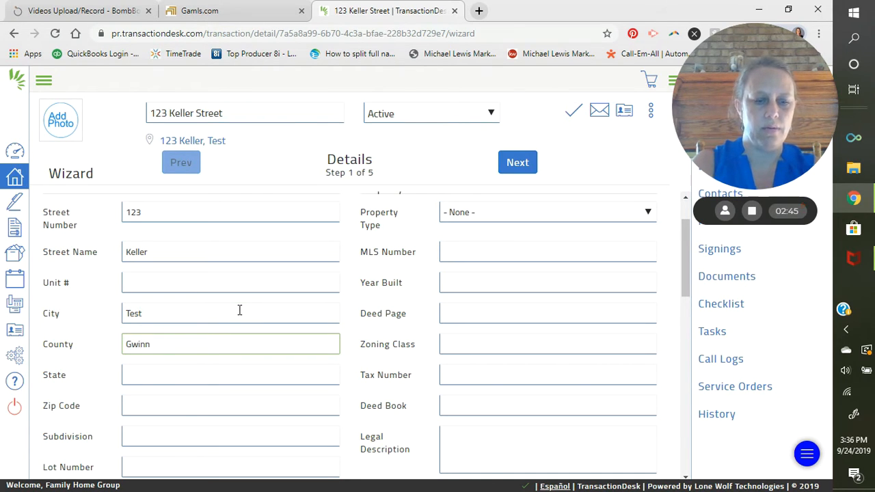
text(Gwinnett)
key(Tab)
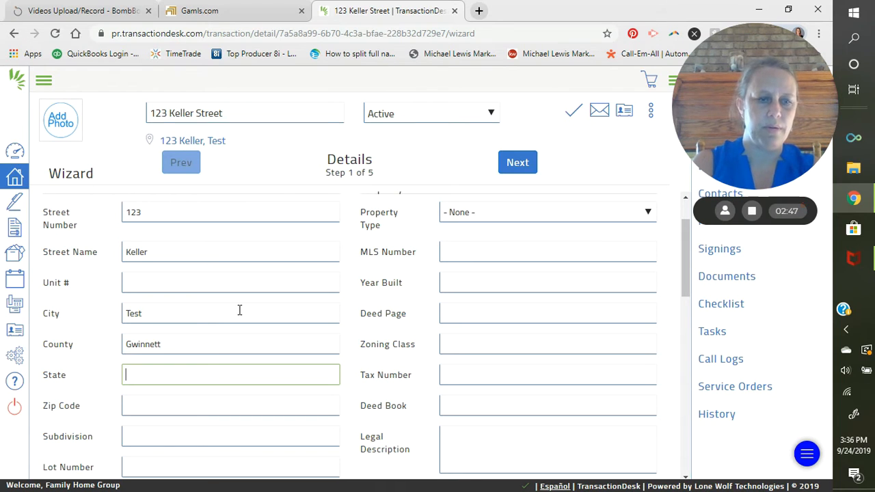
key(Tab)
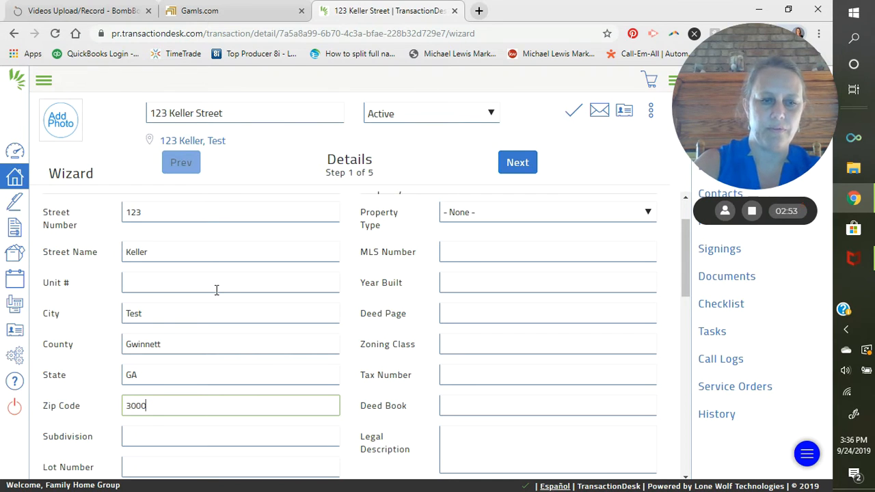
key(Tab)
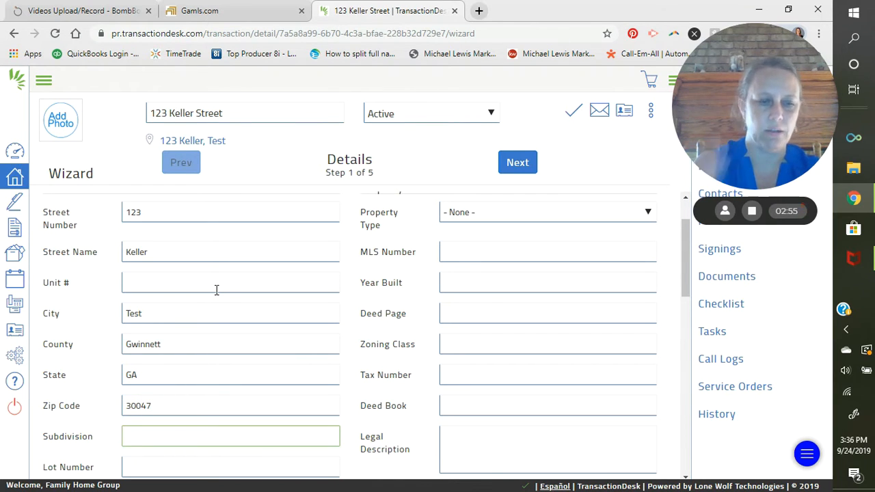
key(Tab)
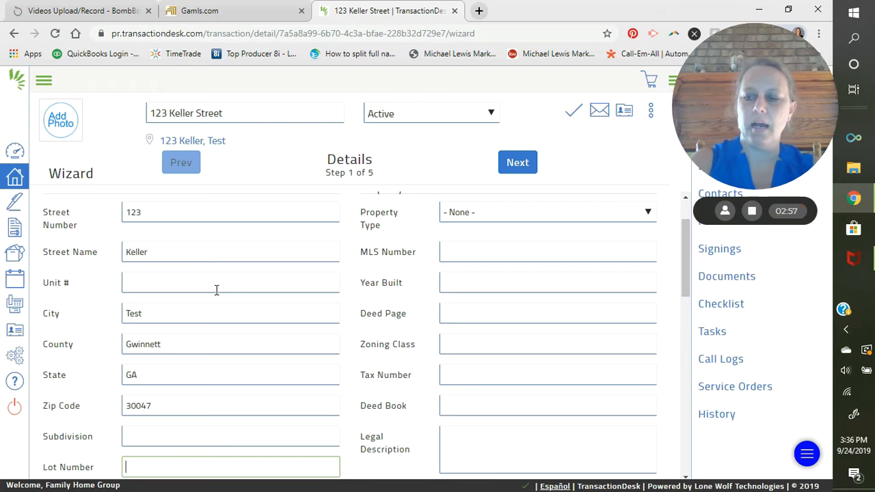
scroll(216, 274, up, 1)
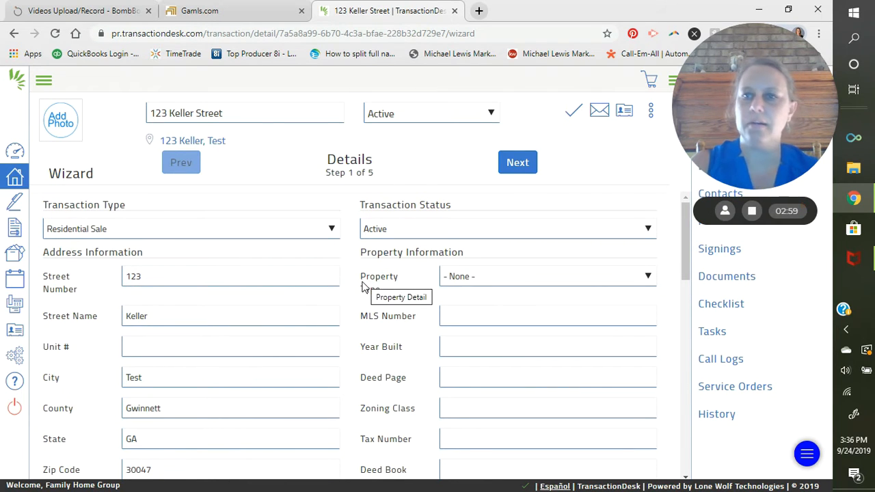
scroll(362, 291, down, 5)
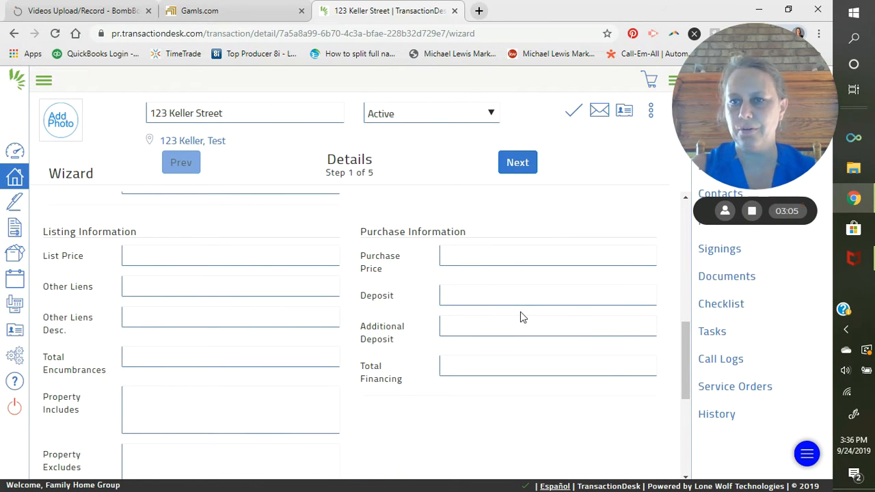
scroll(509, 328, up, 5)
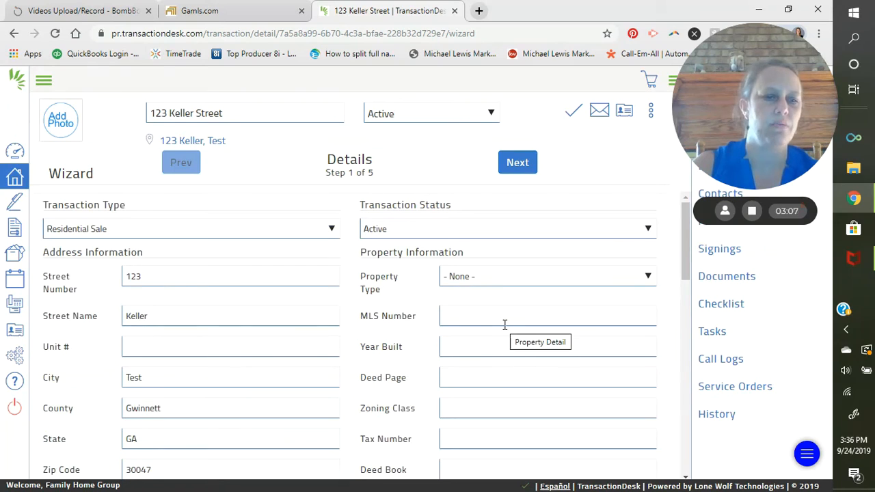
Choose Residential as the property type and continue to the Transaction Dates step
click(528, 275)
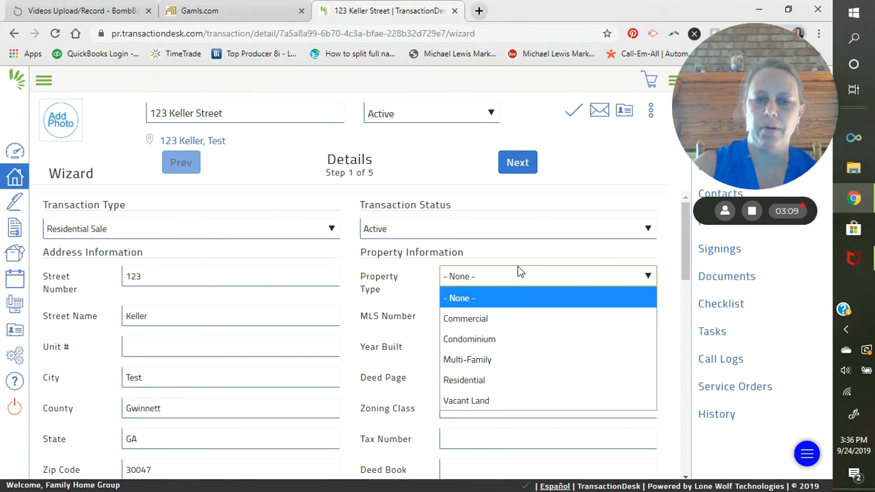
click(498, 382)
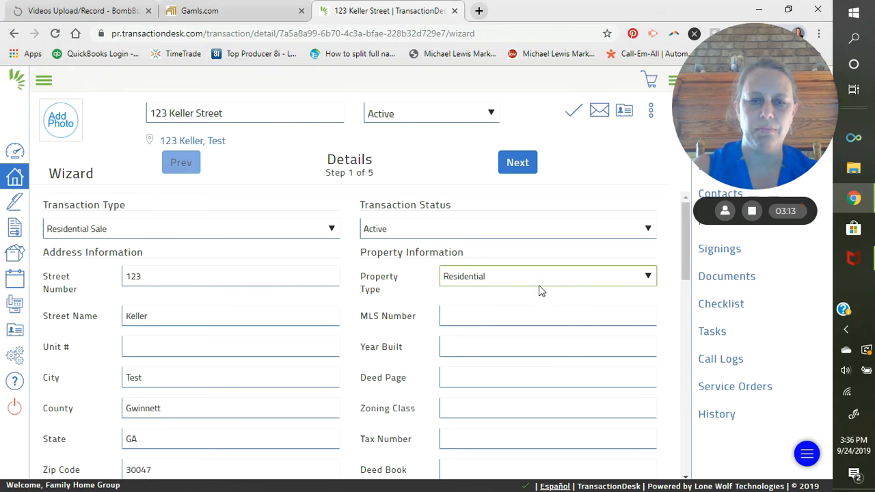
scroll(550, 311, down, 2)
scroll(555, 301, down, 5)
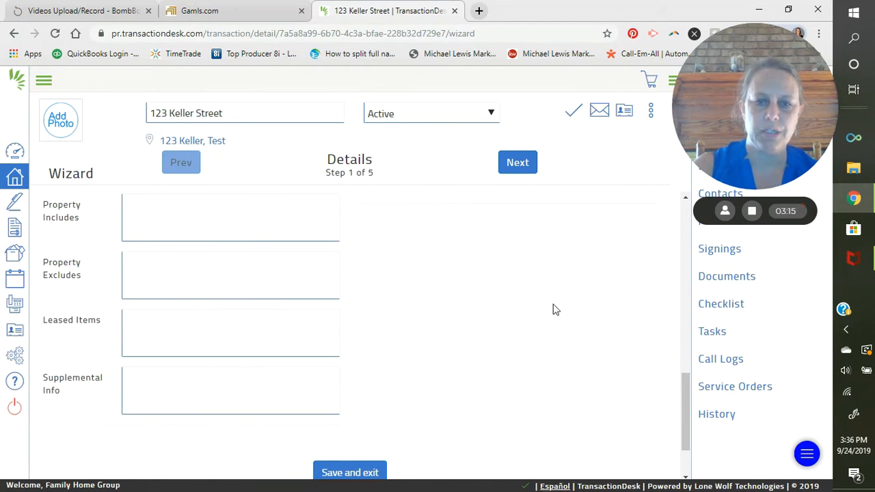
click(517, 168)
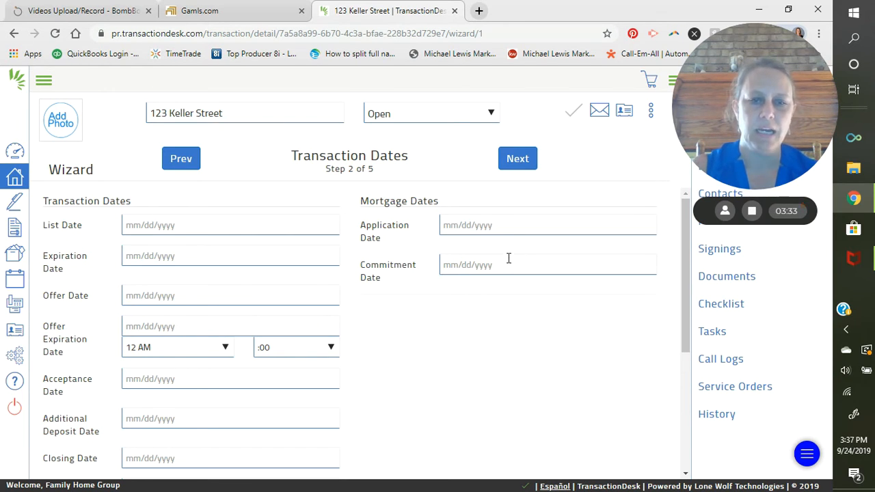
scroll(456, 274, down, 3)
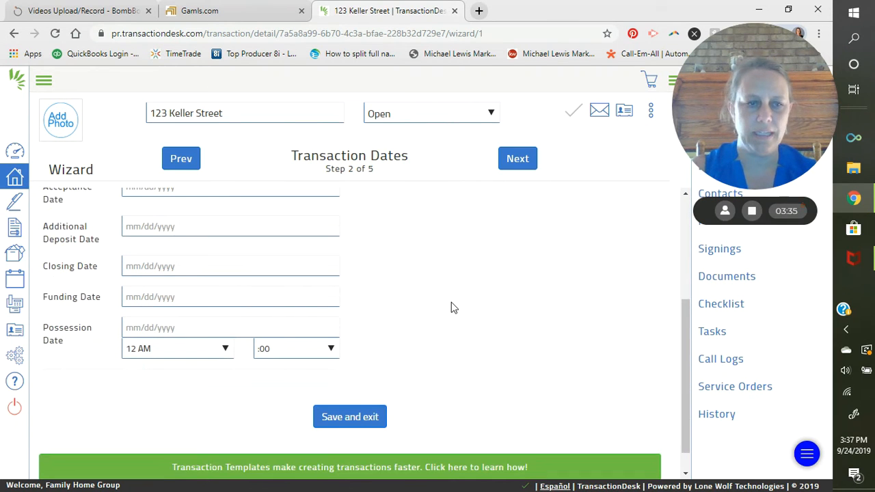
scroll(451, 308, down, 1)
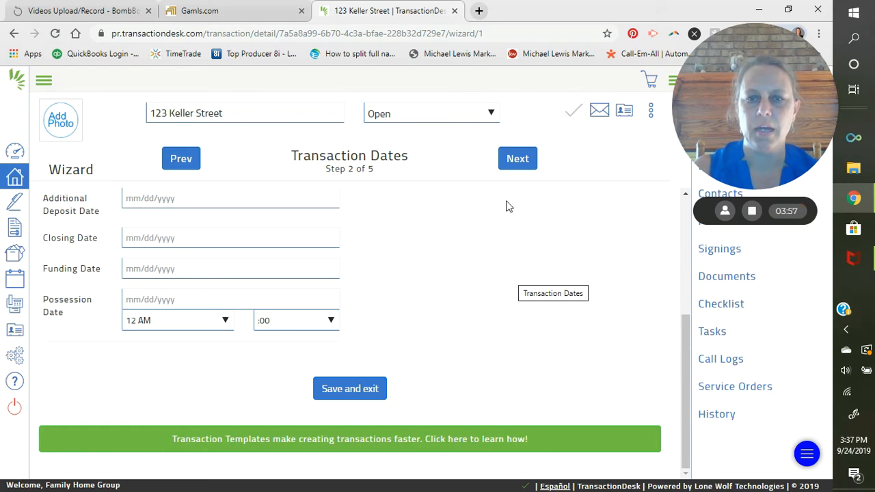
Go to the Contacts step and start creating a new transaction contact
click(516, 167)
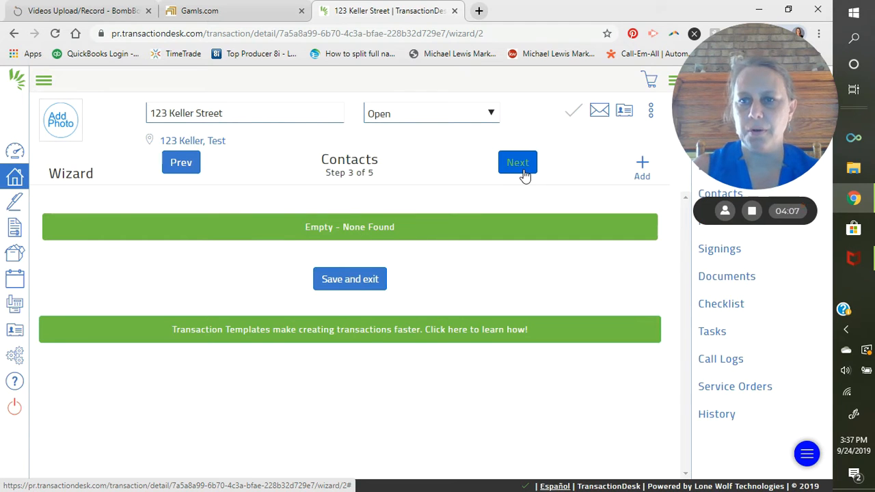
click(643, 166)
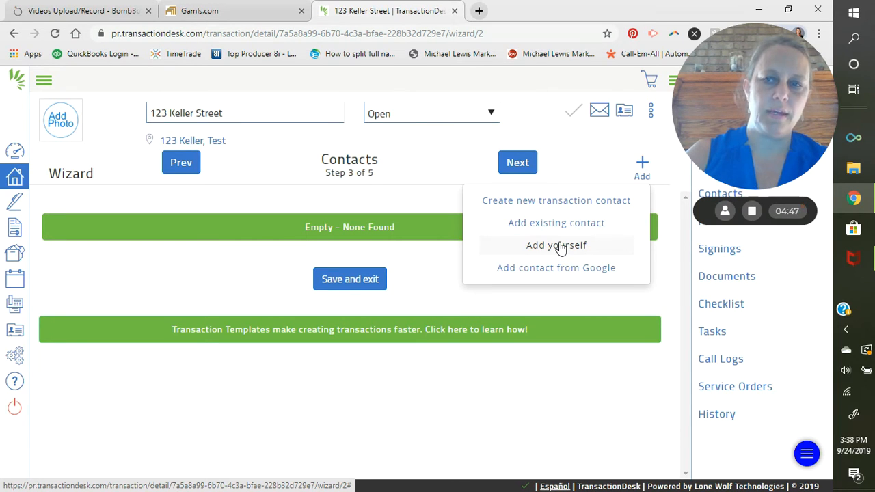
click(579, 214)
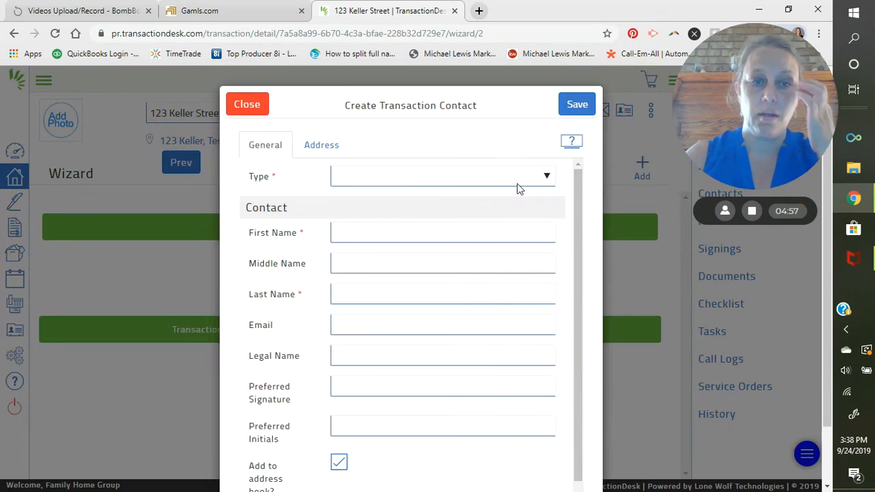
Make the new contact a Seller and enter the seller's first name
click(395, 179)
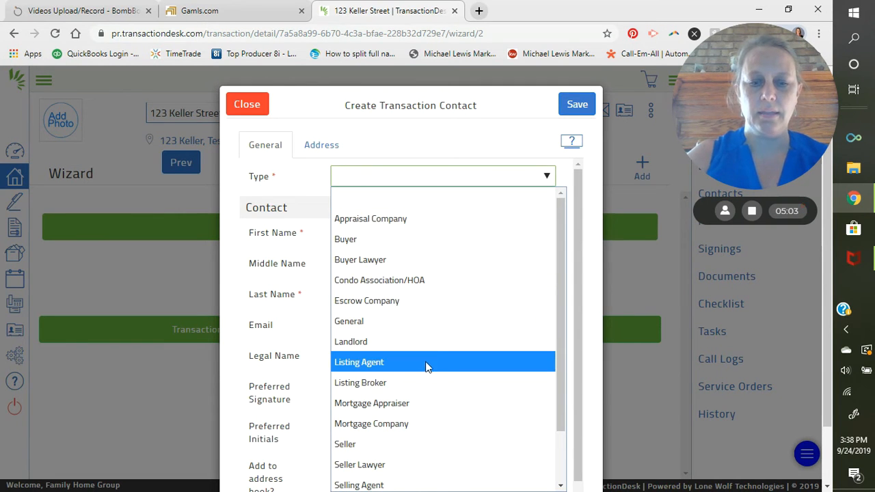
scroll(419, 380, down, 1)
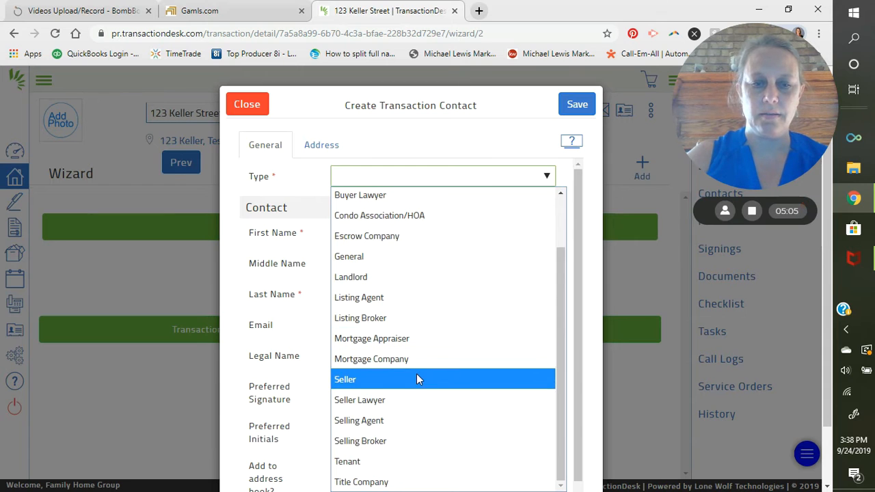
click(416, 379)
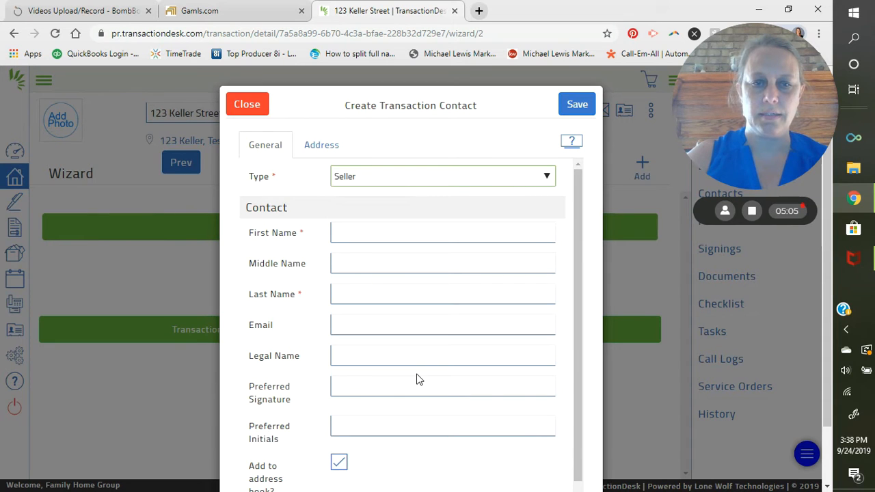
click(423, 232)
scroll(427, 243, down, 1)
text(S8sa)
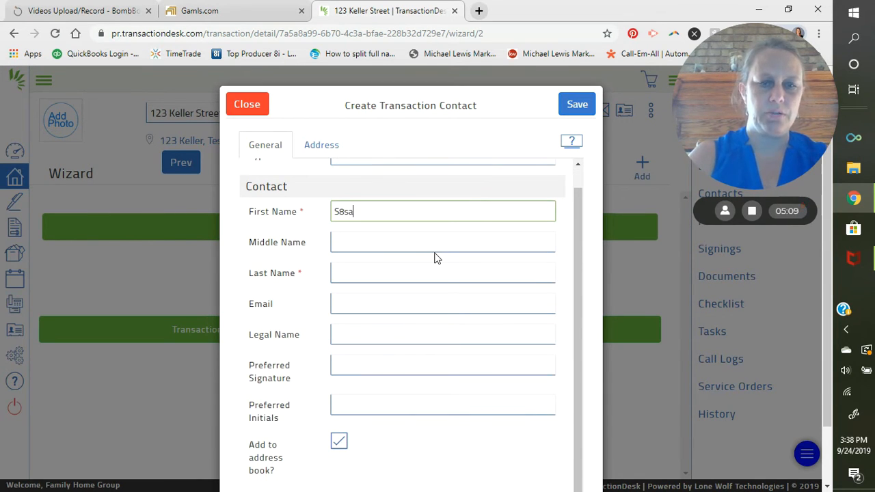
key(BackSpace)
key(BackSpace)
key(BackSpace)
key(BackSpace)
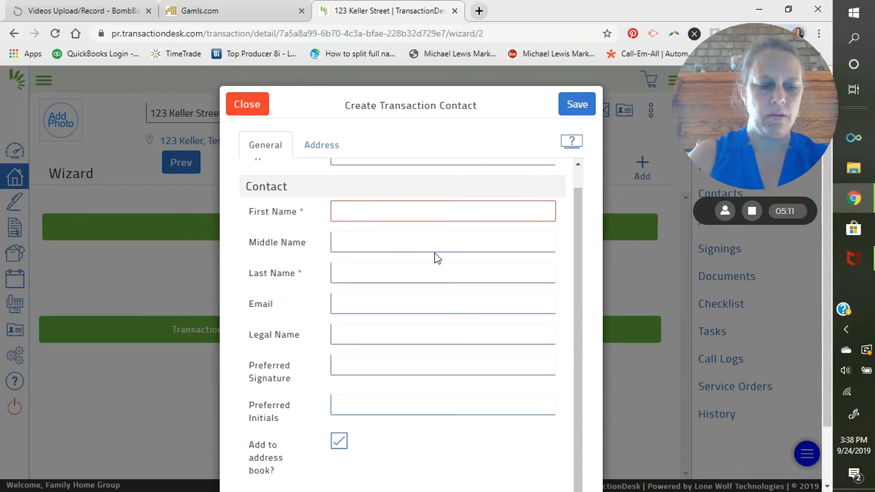
text(Ke)
key(BackSpace)
key(BackSpace)
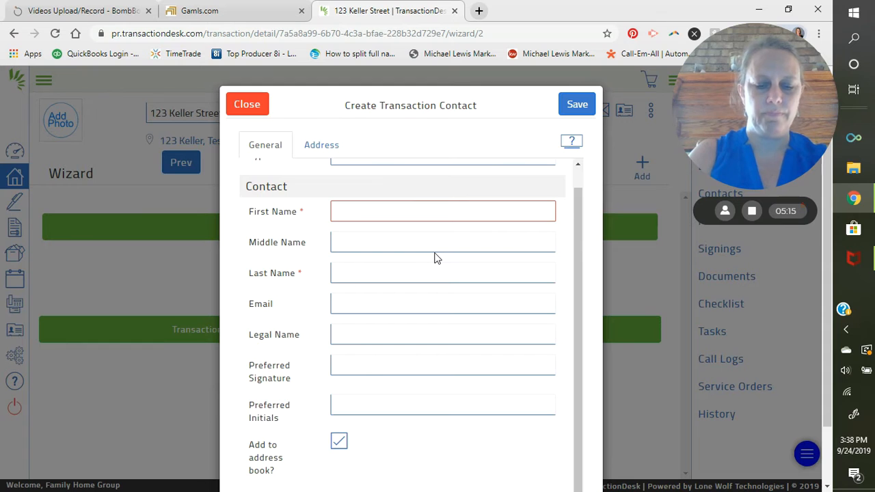
text(Homef)
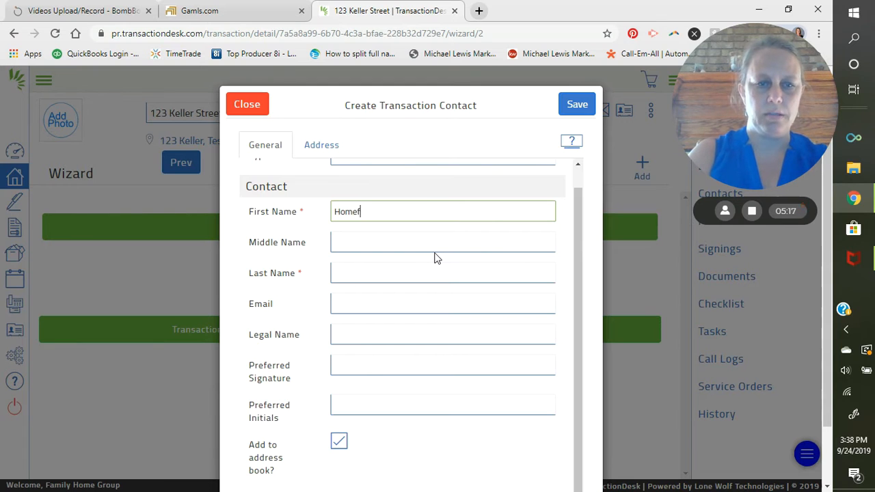
Fill in the seller's last name and e-mail address
key(Tab)
key(Tab)
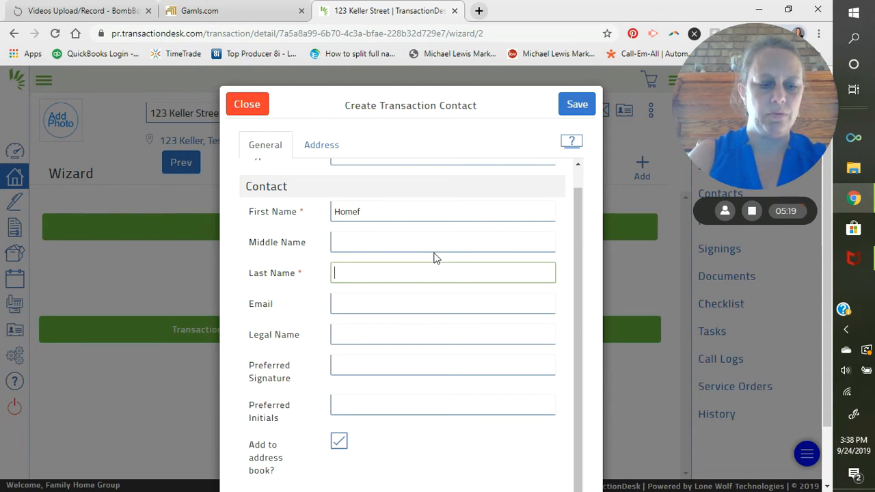
text(Seller)
key(Tab)
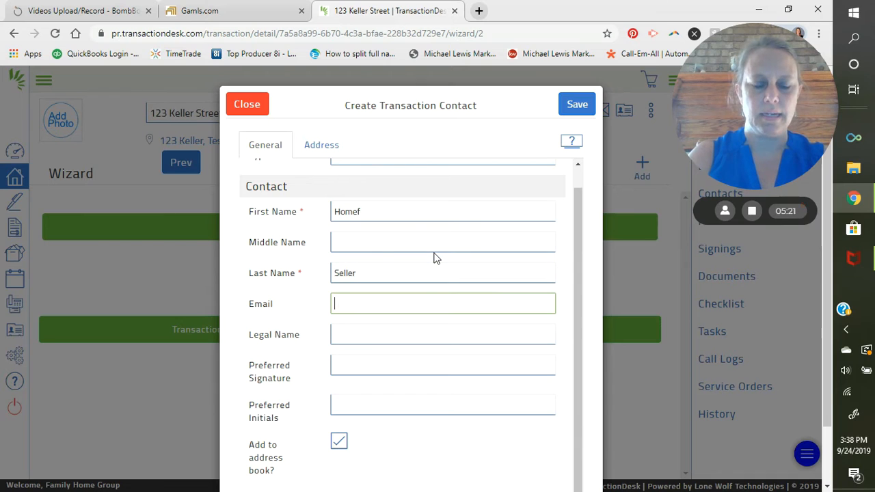
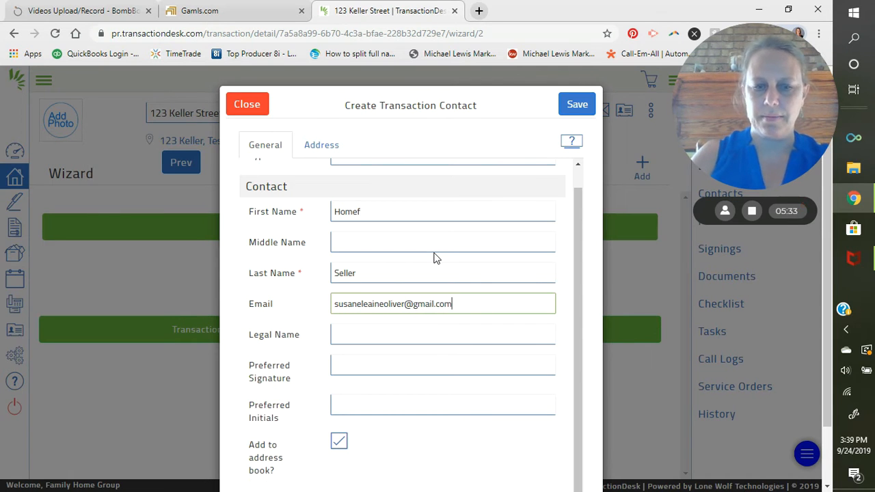
scroll(472, 330, down, 1)
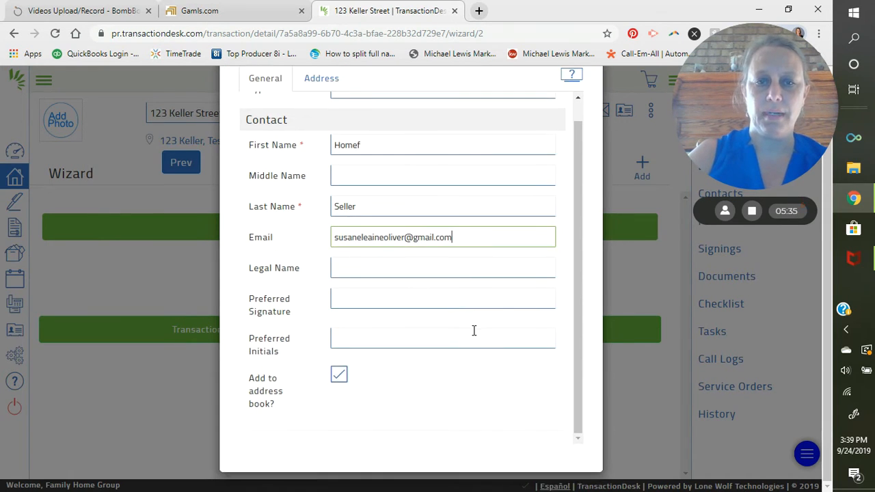
scroll(471, 330, up, 1)
scroll(472, 330, down, 1)
scroll(392, 291, up, 1)
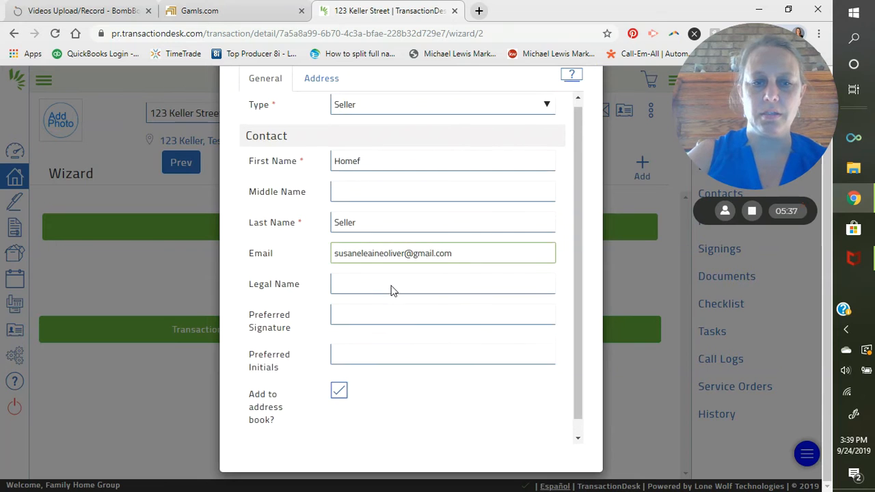
scroll(369, 192, down, 1)
scroll(366, 193, up, 1)
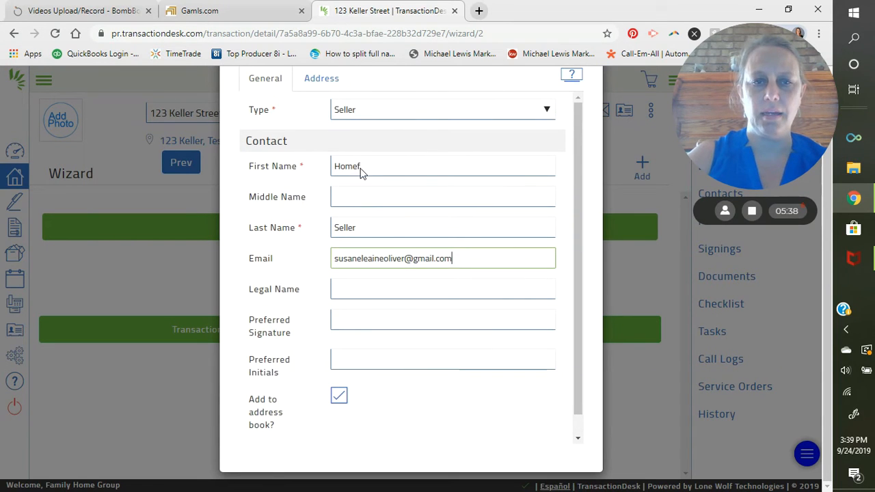
Leave the Address tab blank and save the seller contact
click(332, 82)
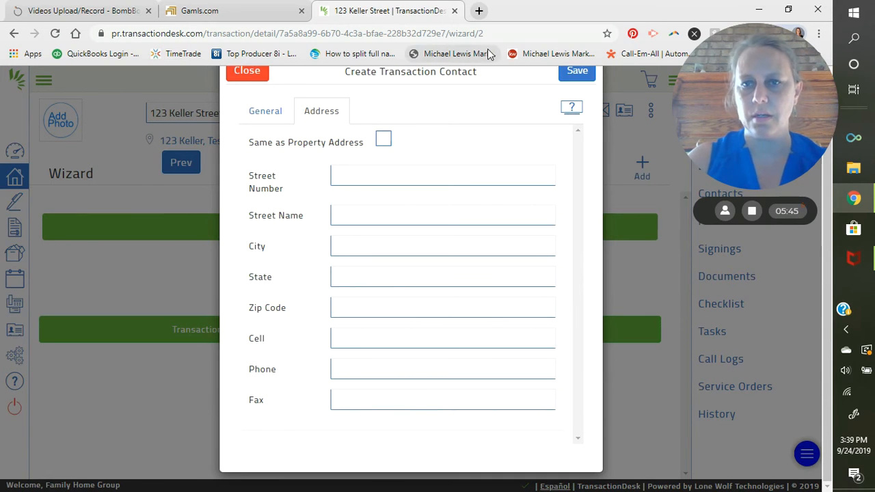
click(574, 76)
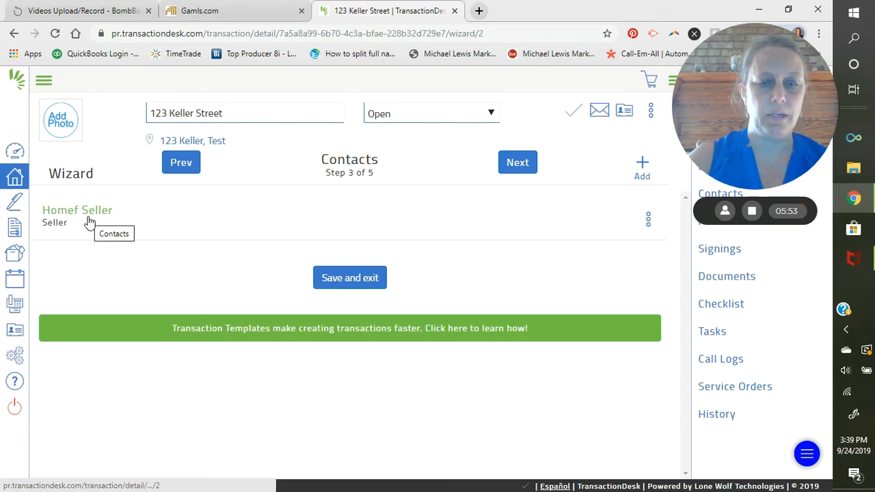
Create another contact of type Listing Agent with the agent's first and last name
click(642, 171)
click(565, 251)
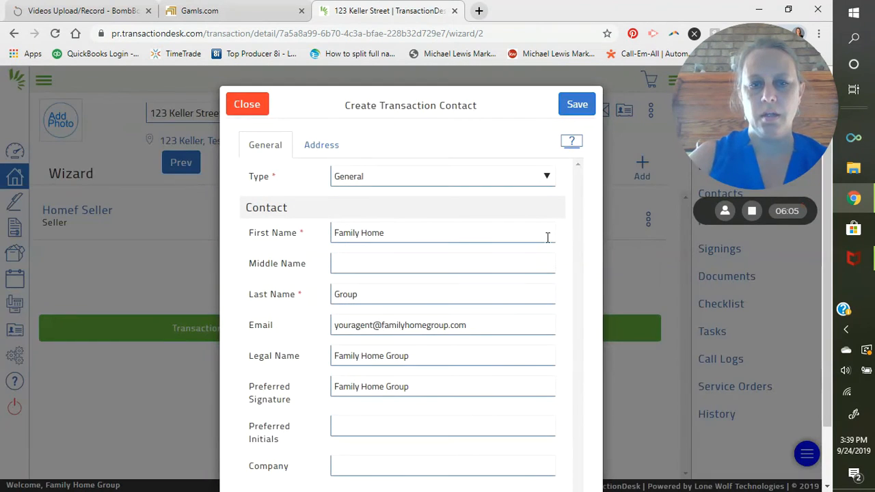
click(375, 181)
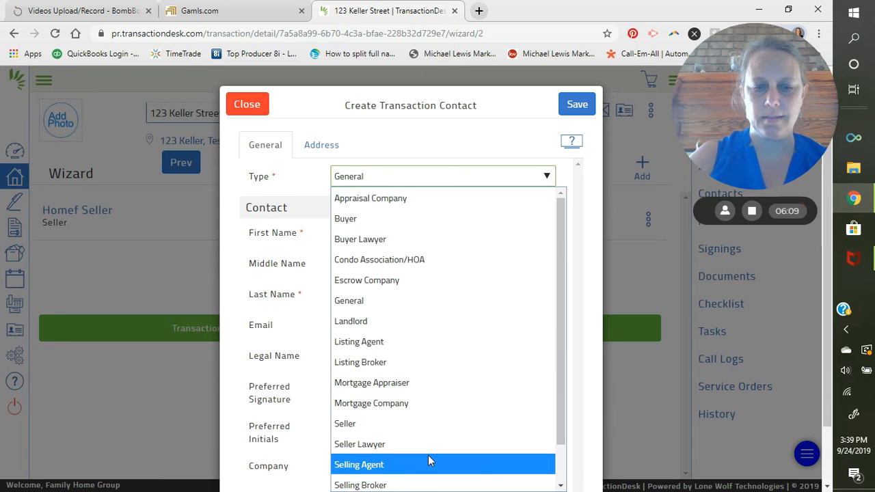
click(436, 340)
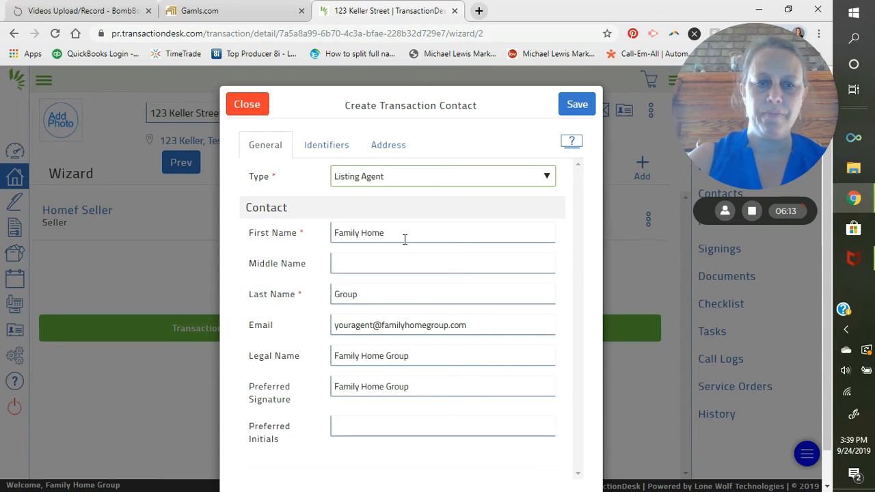
drag(405, 232, 254, 263)
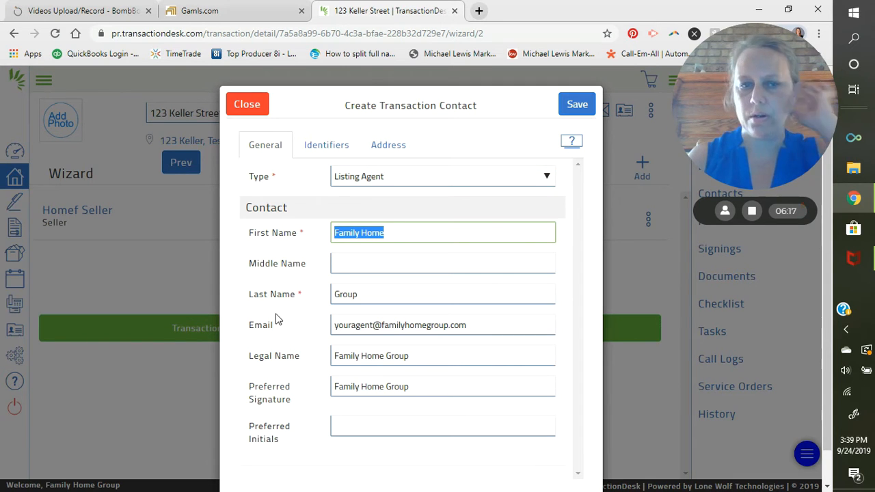
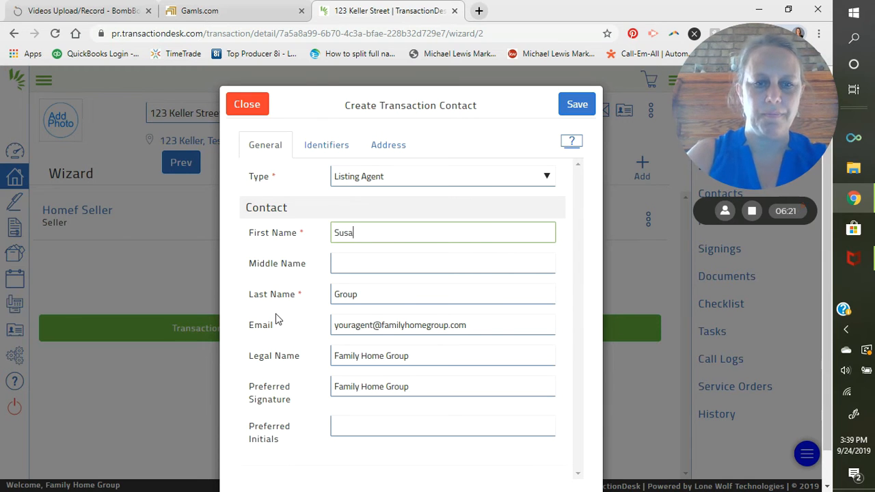
key(Tab)
key(Tab)
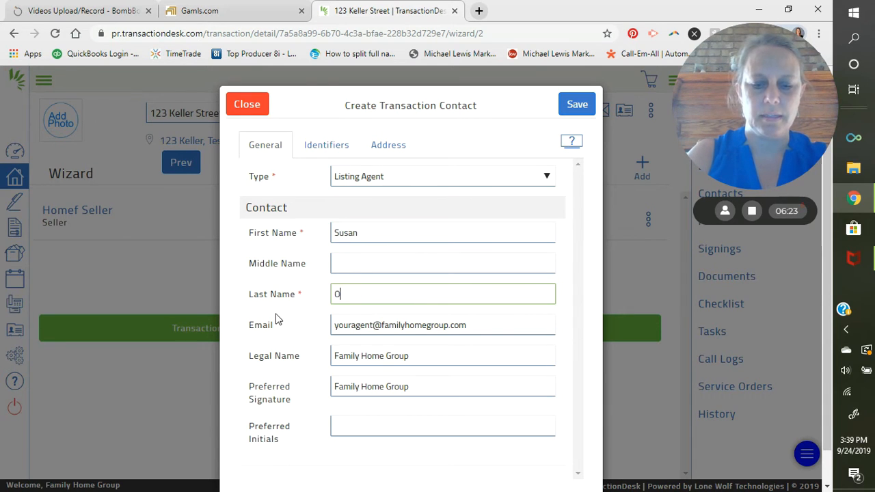
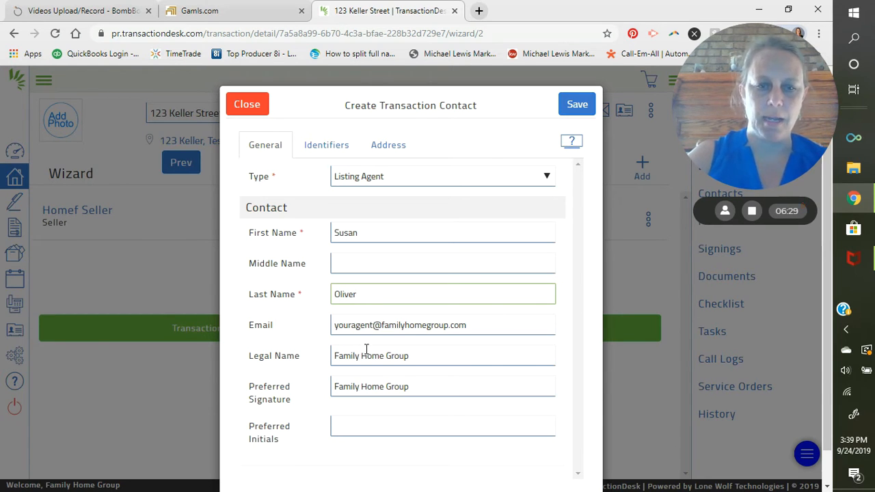
Clear the Preferred Signature and Legal Name, save the agent, and advance to Forms
triple_click(422, 390)
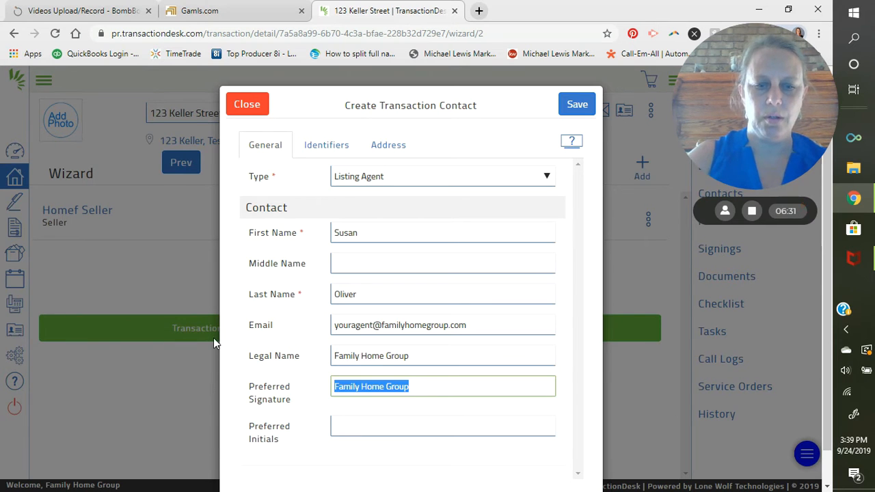
key(BackSpace)
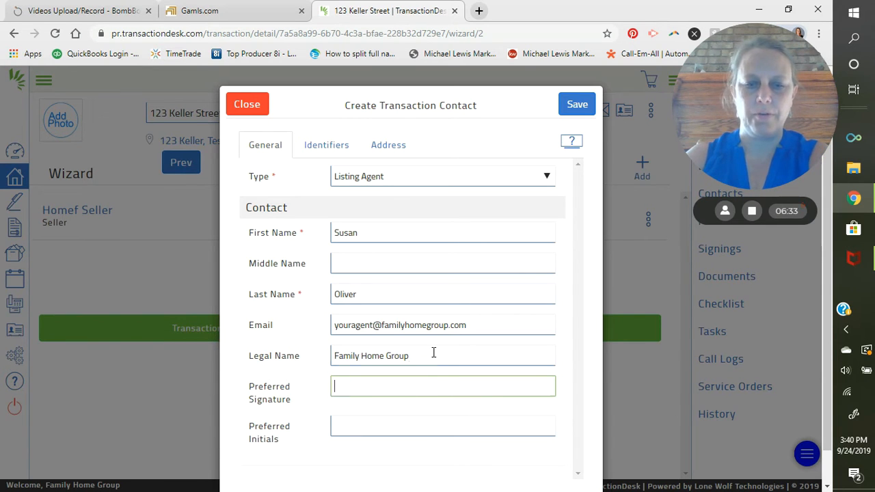
drag(432, 354, 294, 338)
key(BackSpace)
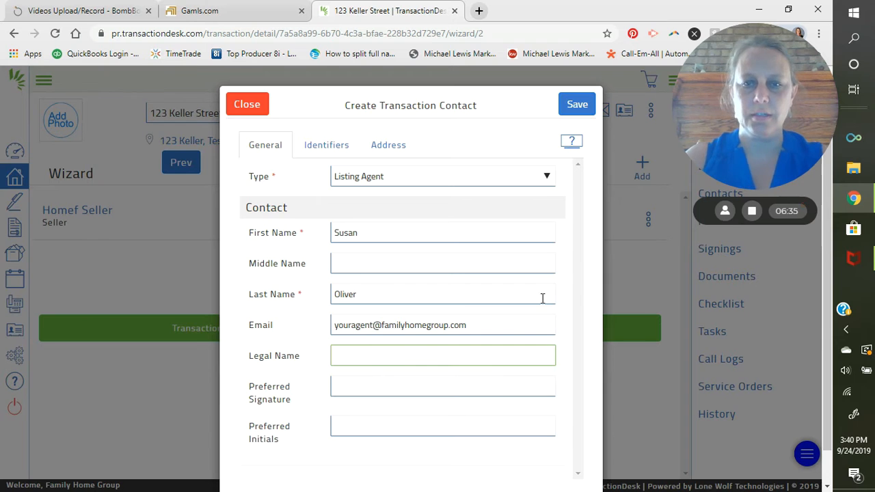
scroll(580, 90, down, 1)
click(578, 78)
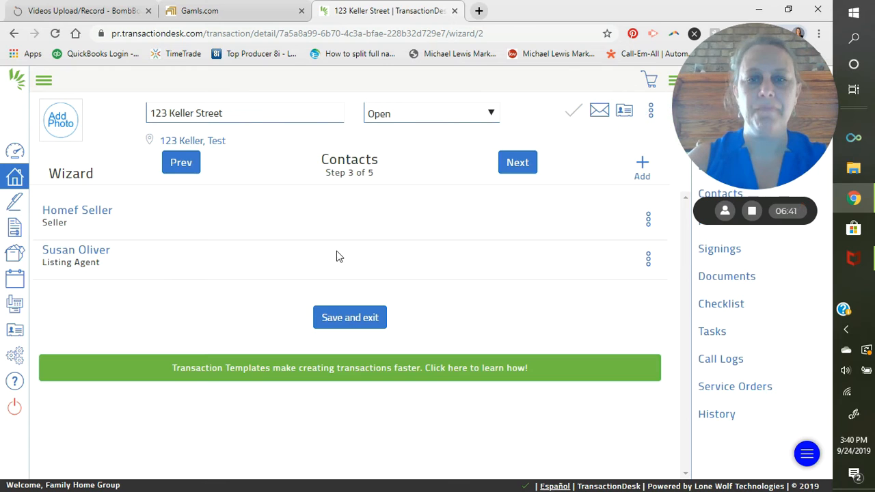
click(515, 166)
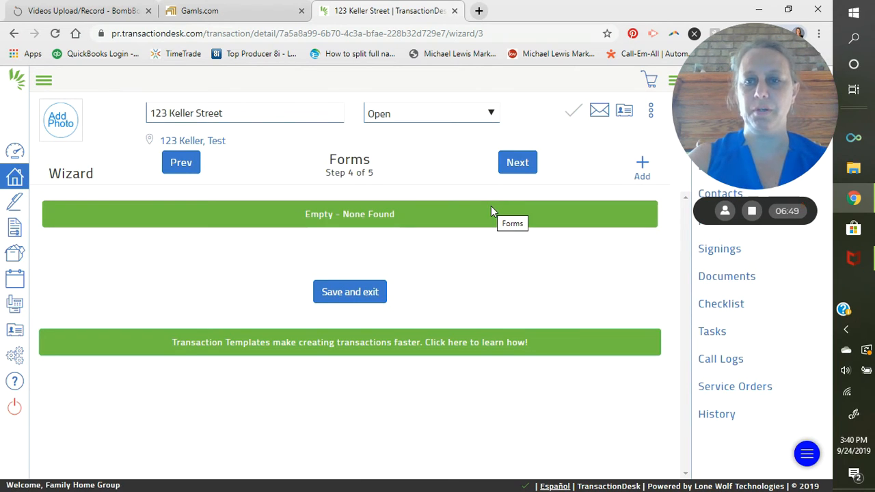
Open the Add forms to transaction catalogue of form folders
click(642, 166)
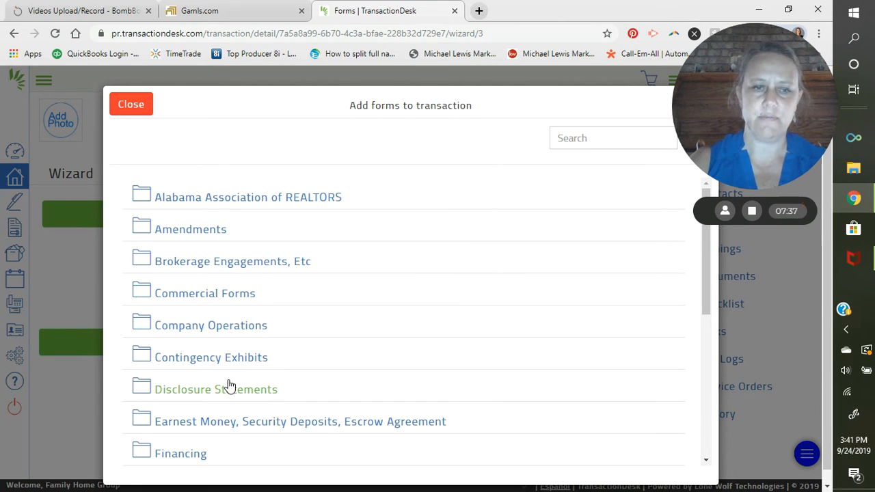
Select the F101 Exclusive Seller Listing Agreement from the Brokerage Engagements, Etc folder
click(266, 264)
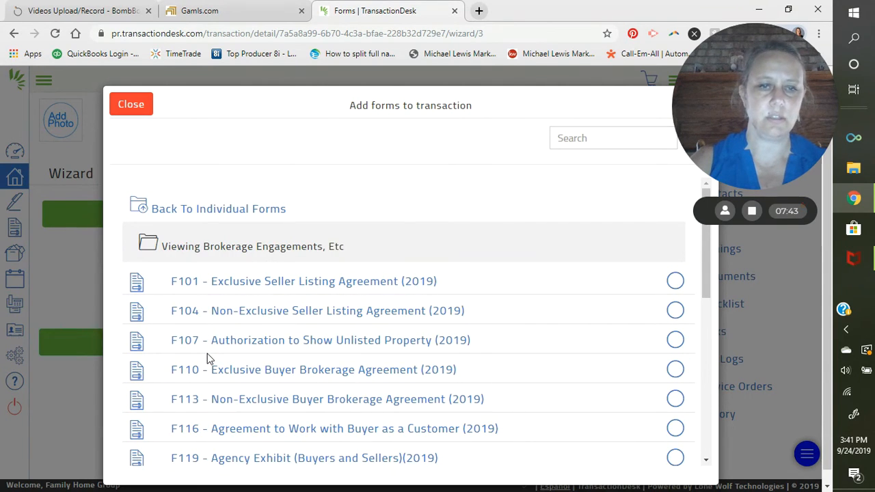
click(673, 283)
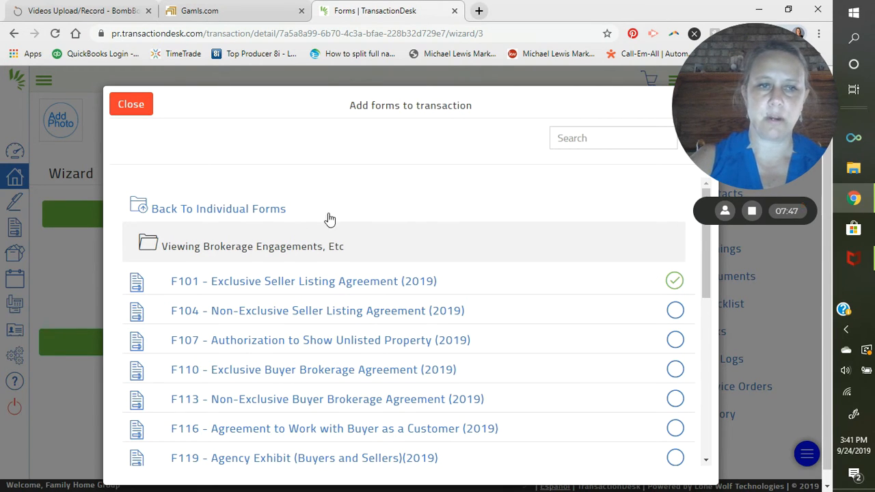
click(208, 209)
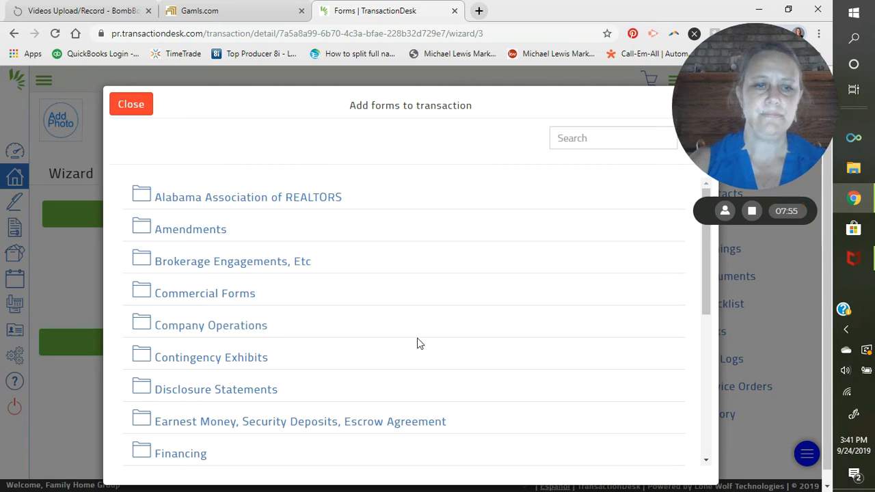
Tick disclosure forms F301 Seller's Property Disclosure, F316 Lead-Based Paint Exhibit and F328 Dekalb County Plumbing Disclosure
scroll(252, 332, down, 2)
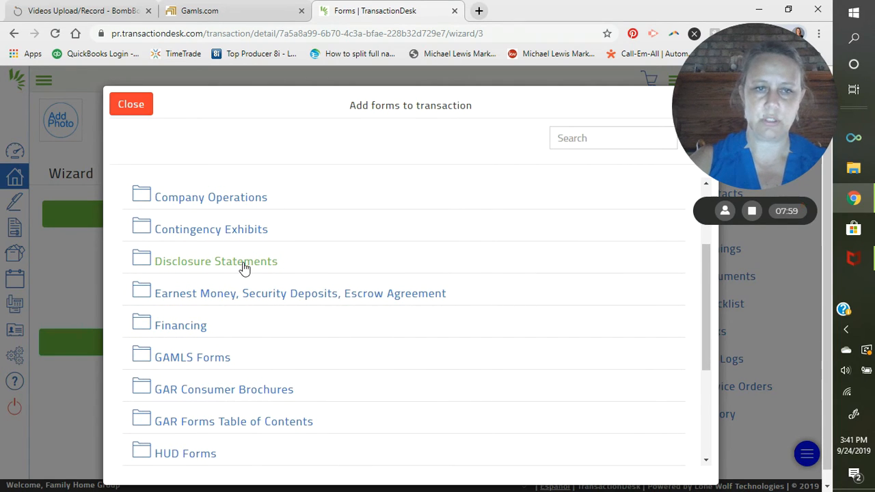
click(245, 264)
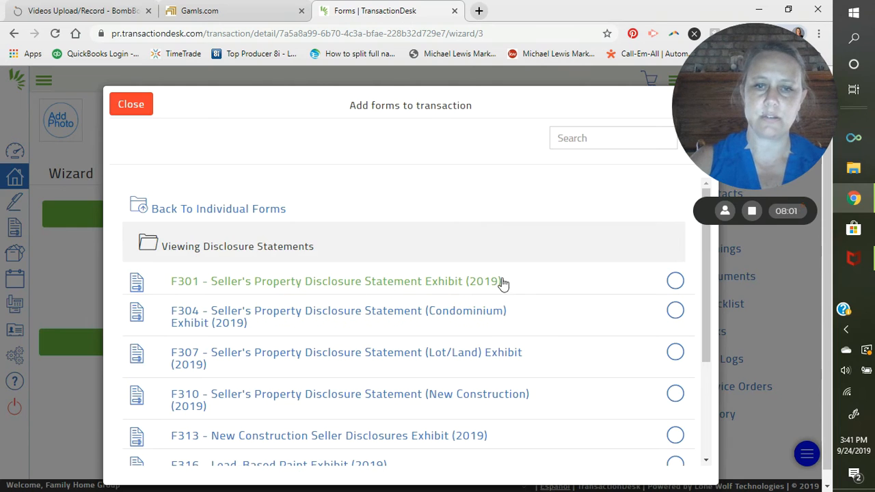
click(676, 282)
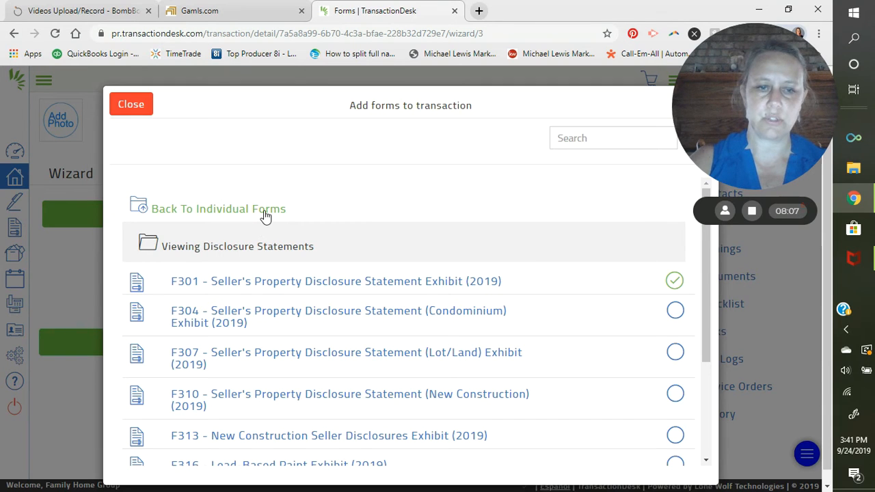
scroll(353, 289, down, 5)
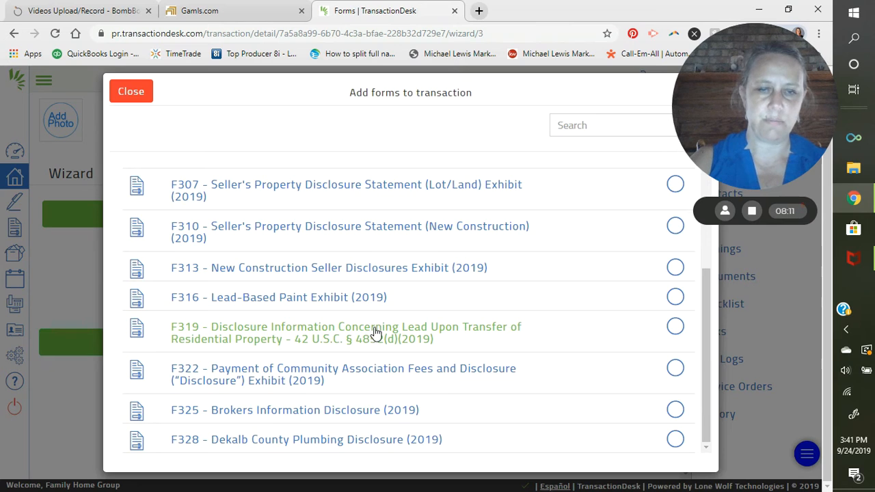
scroll(376, 332, up, 2)
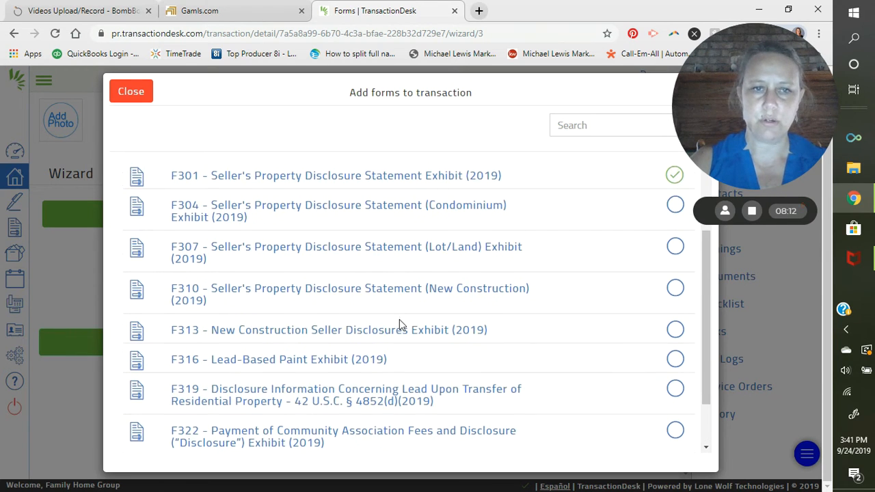
scroll(402, 324, down, 2)
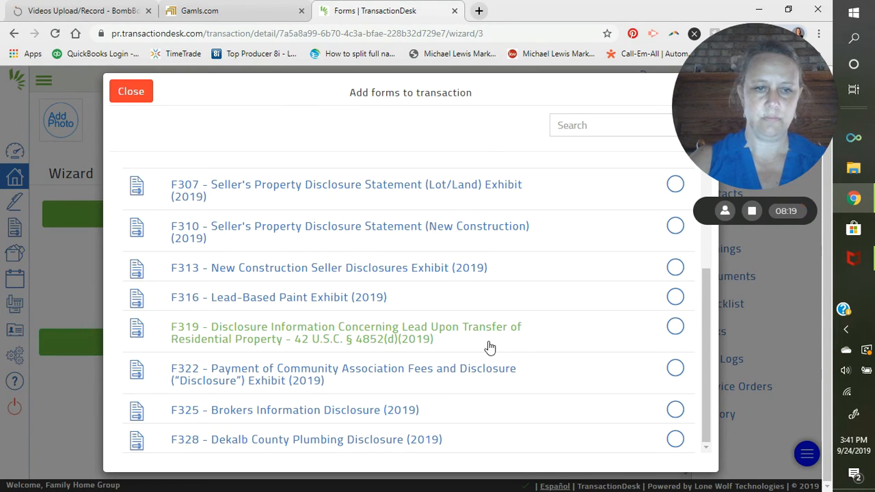
click(672, 298)
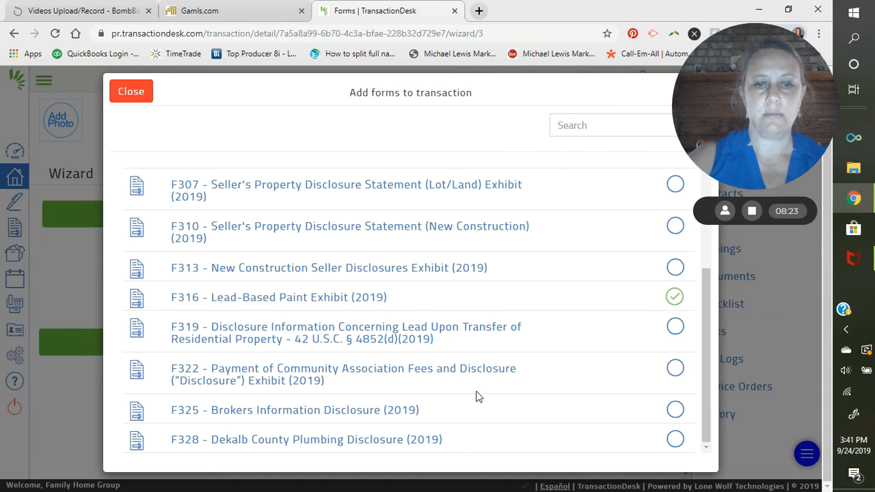
click(675, 440)
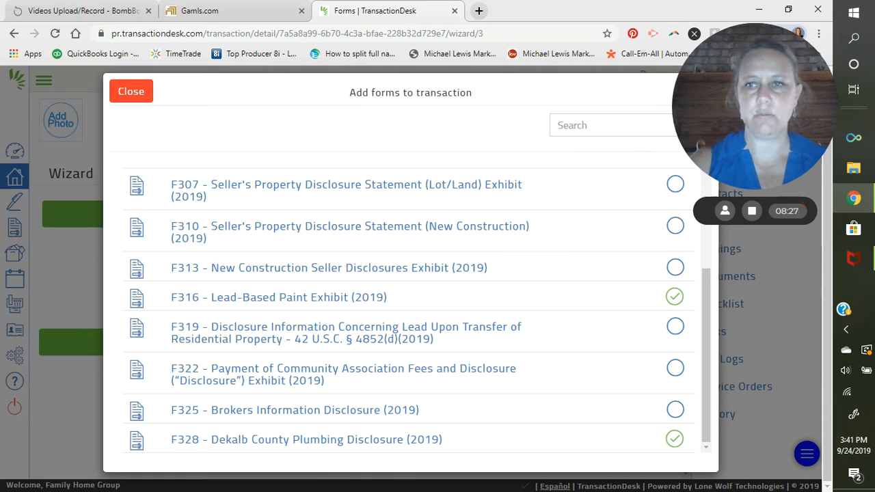
drag(756, 109, 802, 363)
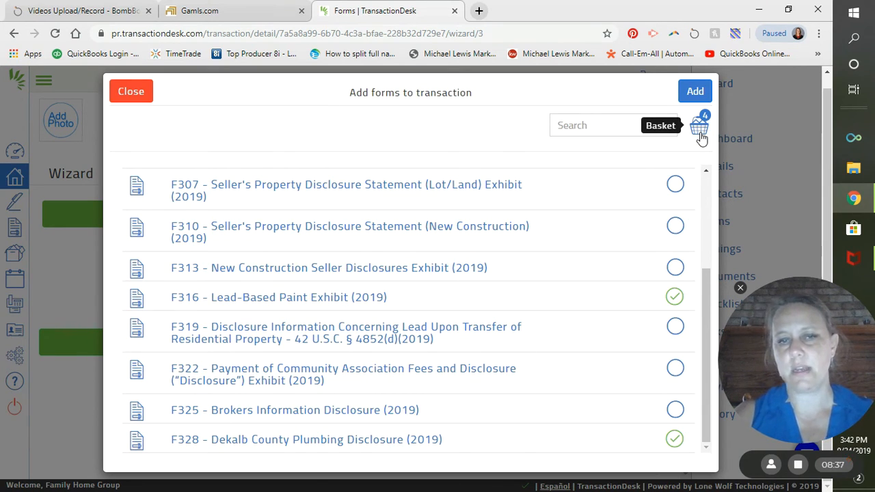
Add forms F101, F301, F316 and F328 to 123 Keller Street and advance to the Documents step
click(695, 95)
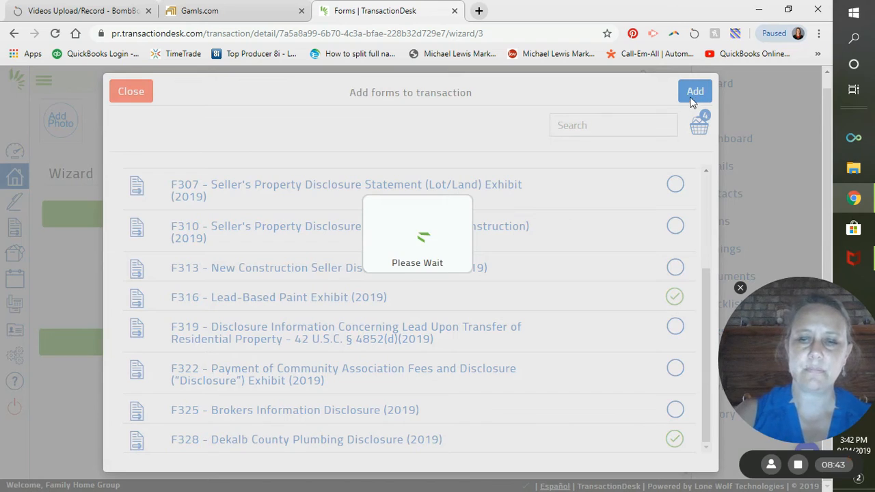
scroll(378, 236, down, 1)
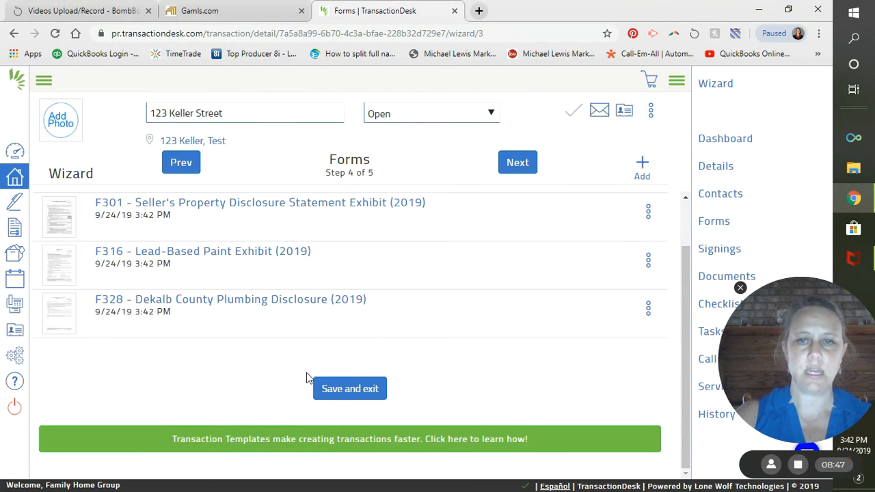
scroll(307, 376, up, 1)
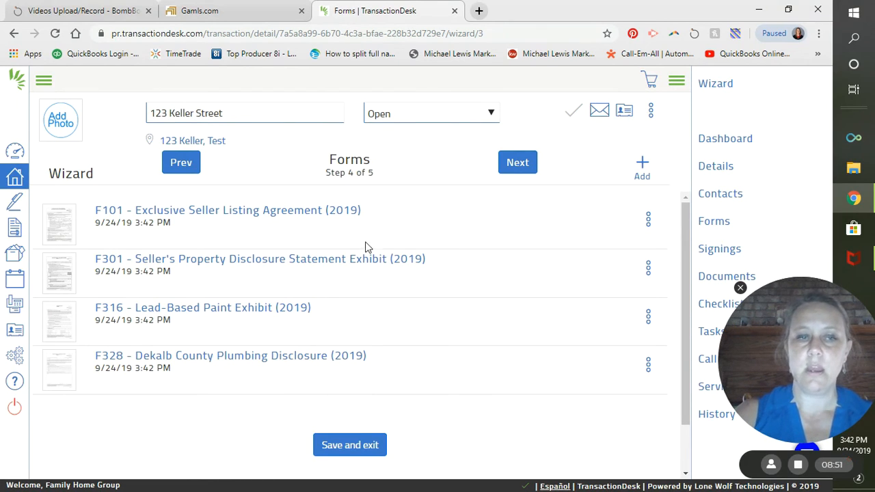
click(511, 174)
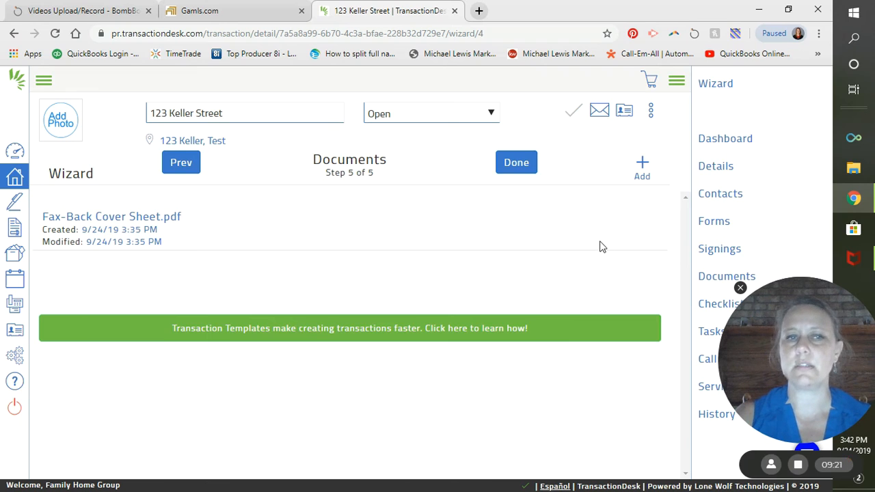
Start a new document upload and browse from Dropbox to the shared Required Office Forms folder
click(643, 171)
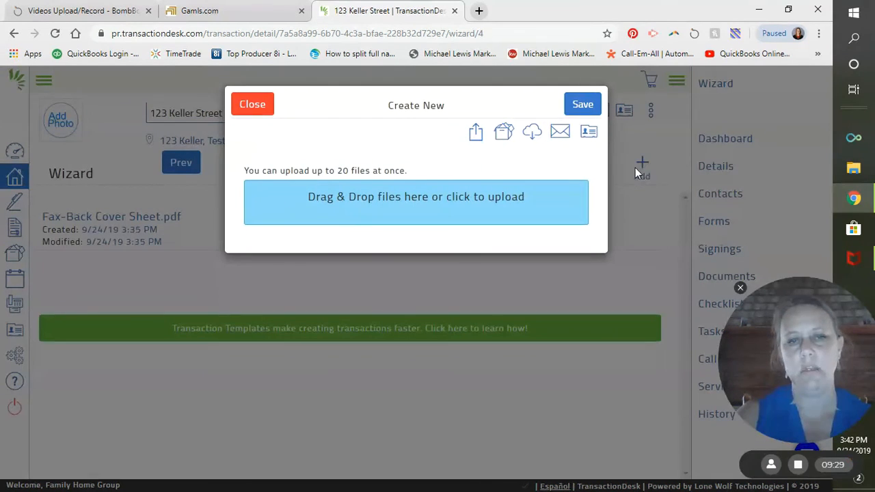
click(415, 197)
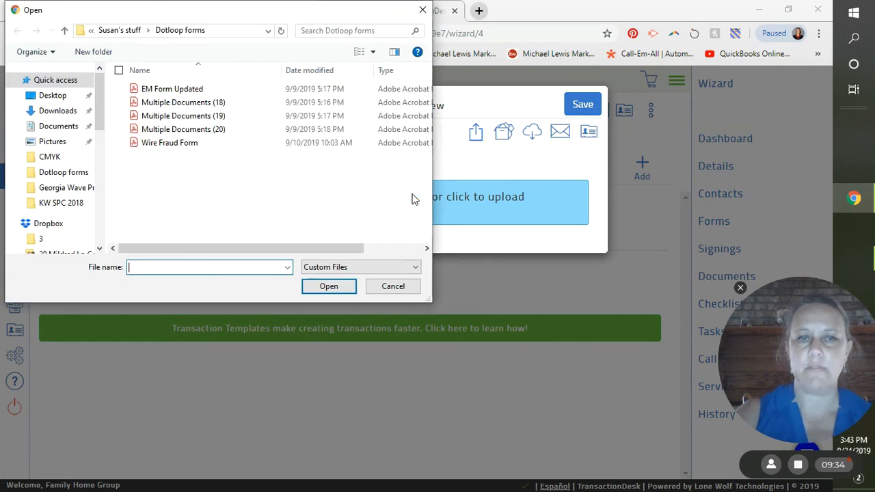
click(116, 33)
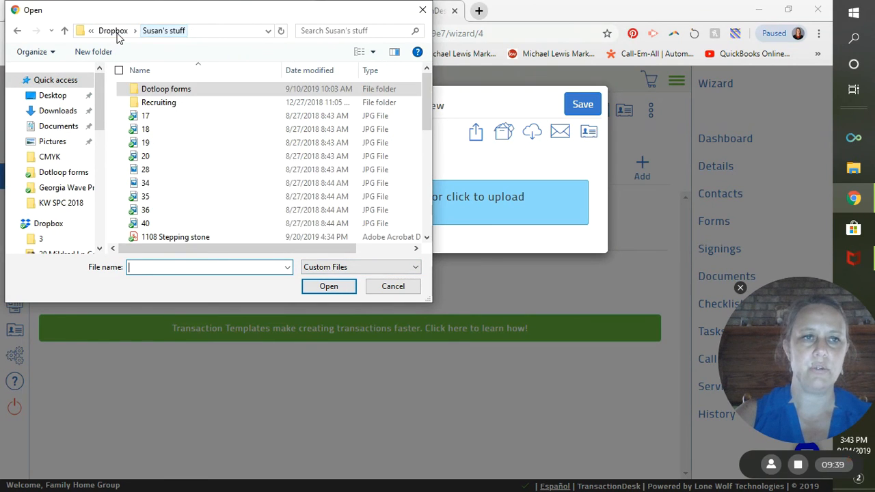
click(117, 34)
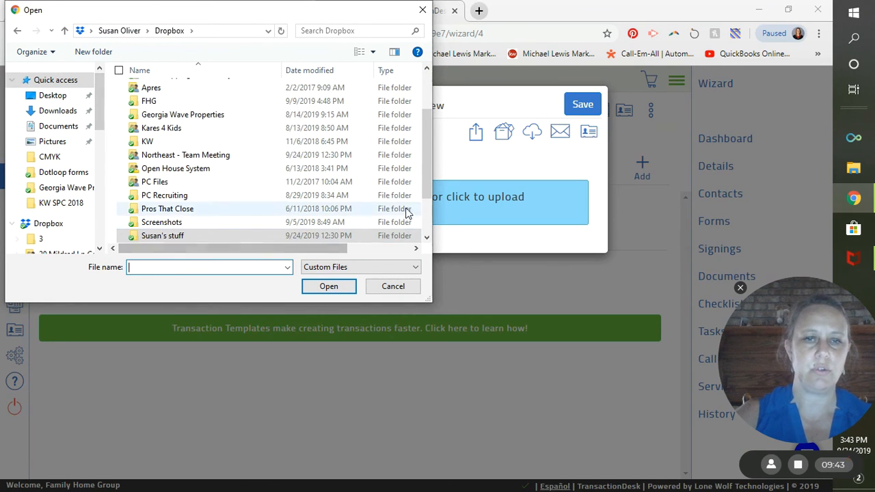
click(428, 241)
click(428, 241)
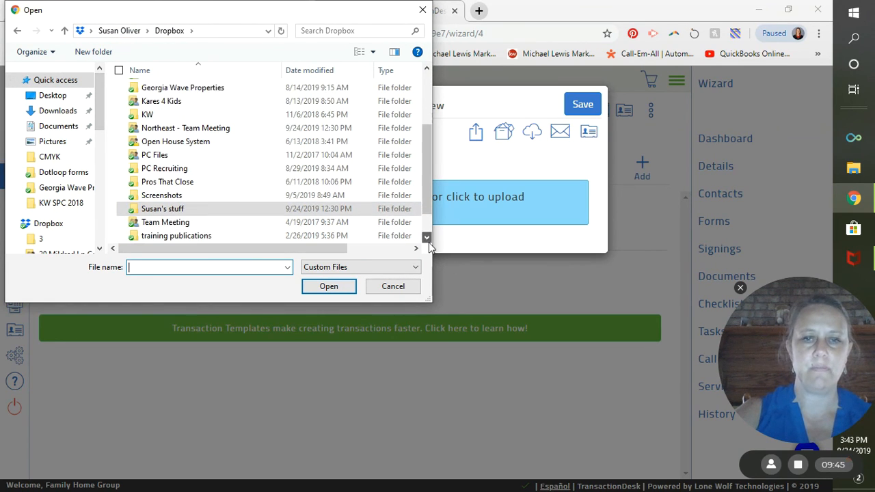
click(427, 241)
click(427, 241)
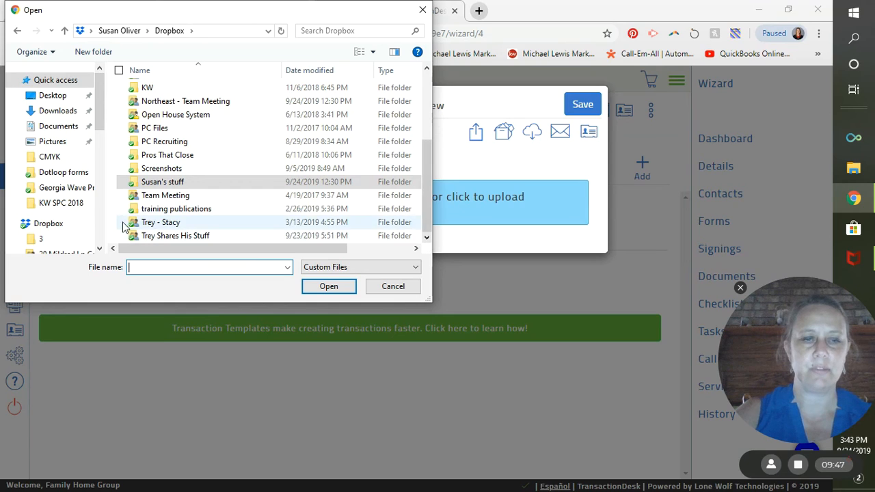
double_click(236, 234)
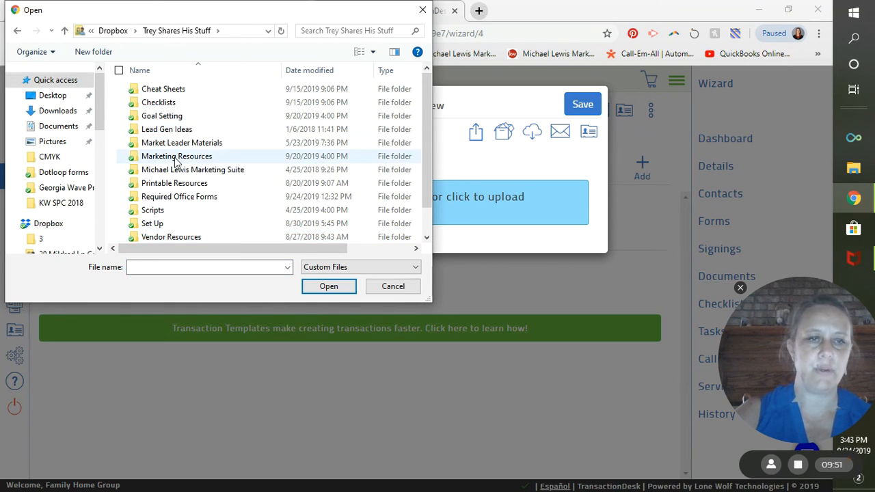
double_click(251, 198)
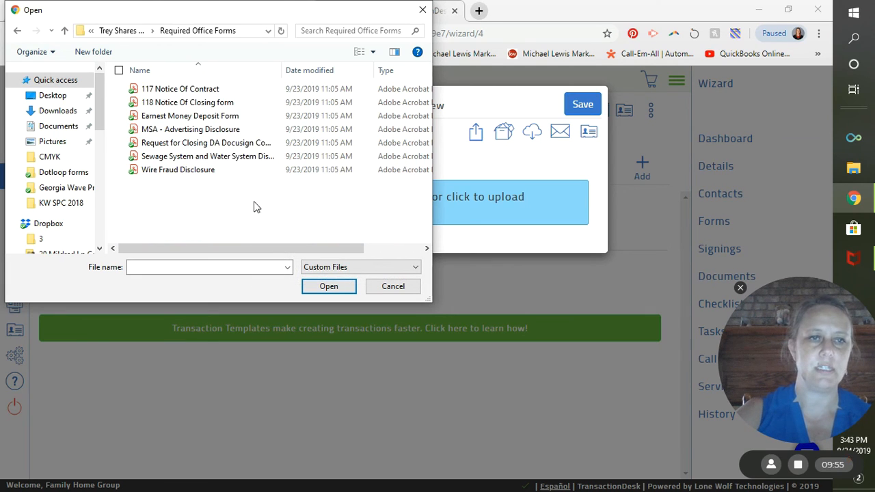
Select the Wire Fraud, Sewage System, MSA Advertising, 118 Notice Of Closing and 117 Notice Of Contract PDFs
click(207, 173)
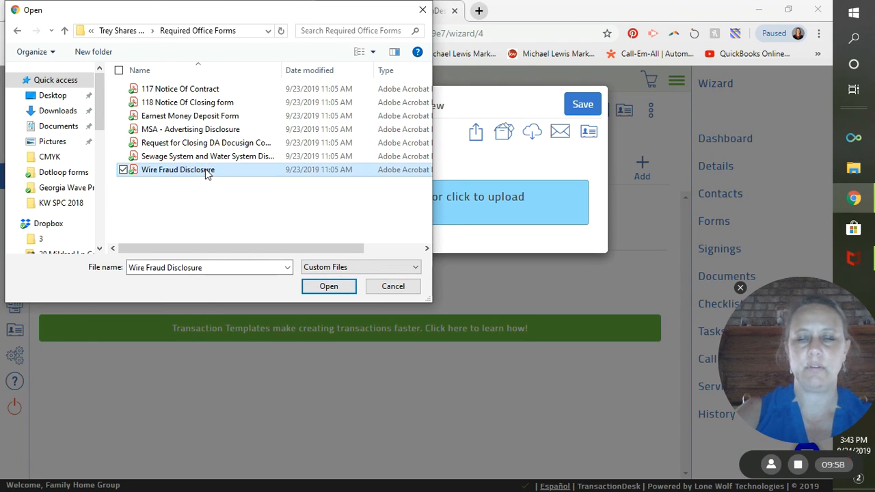
click(123, 156)
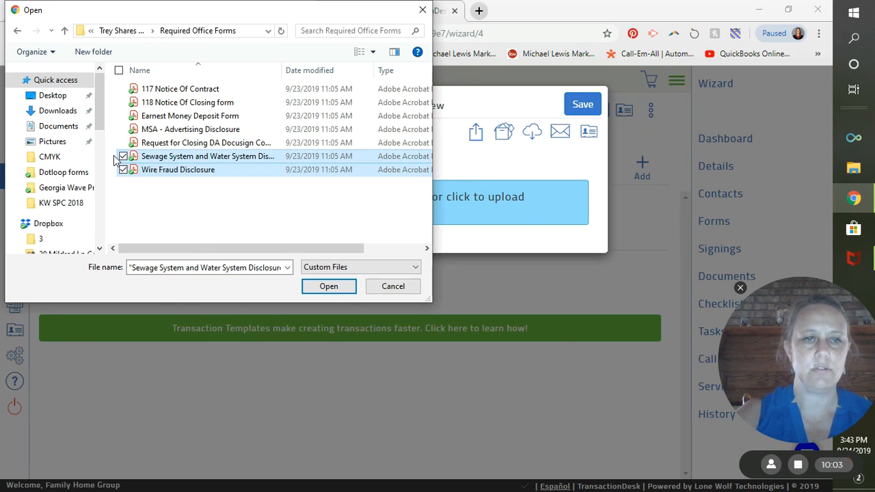
click(123, 130)
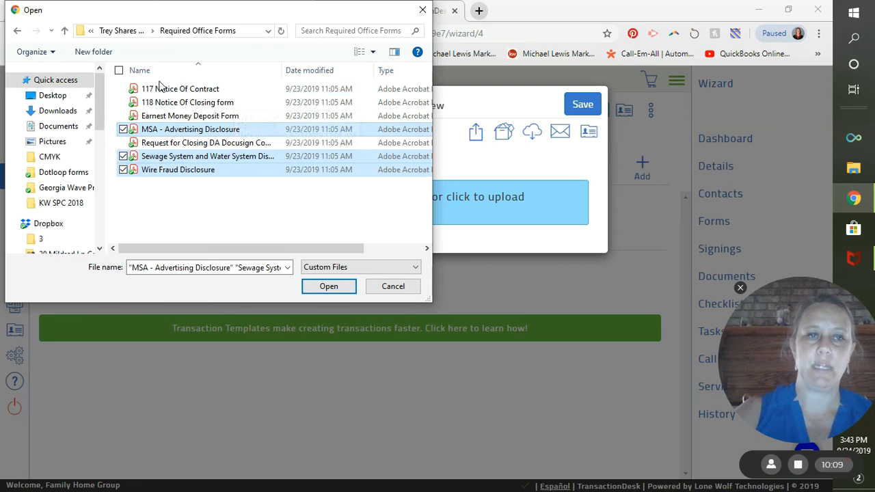
click(124, 104)
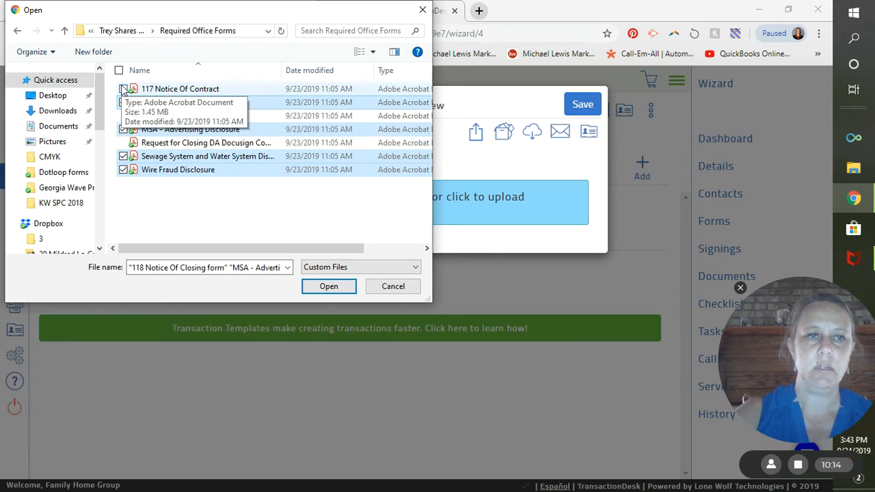
click(124, 89)
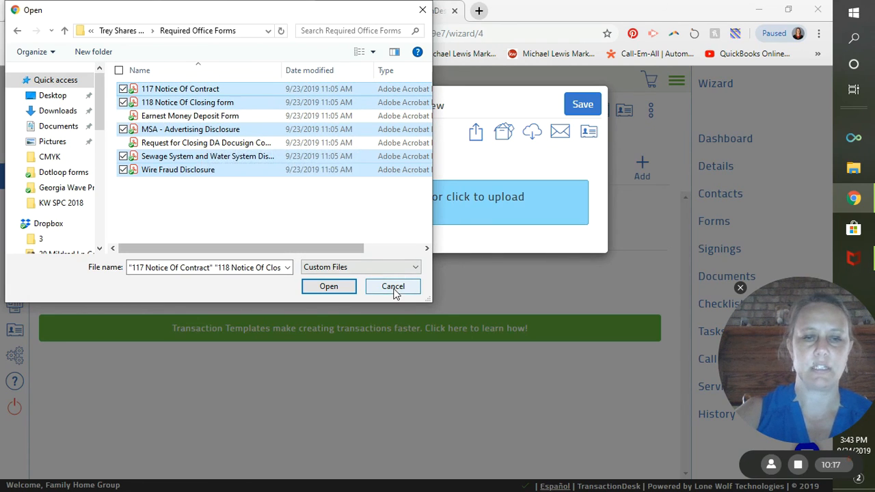
Upload the five selected PDFs and confirm they appear below Fax-Back Cover Sheet.pdf
click(348, 286)
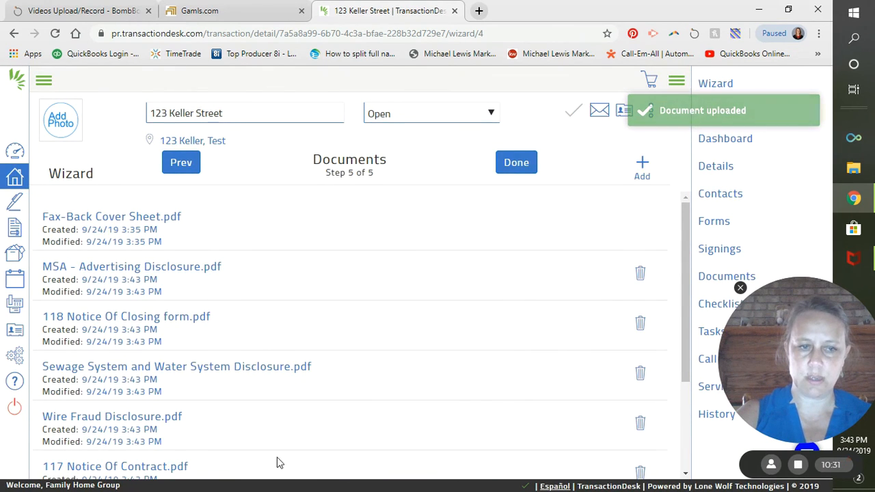
scroll(267, 412, down, 2)
scroll(270, 389, down, 1)
scroll(276, 380, up, 4)
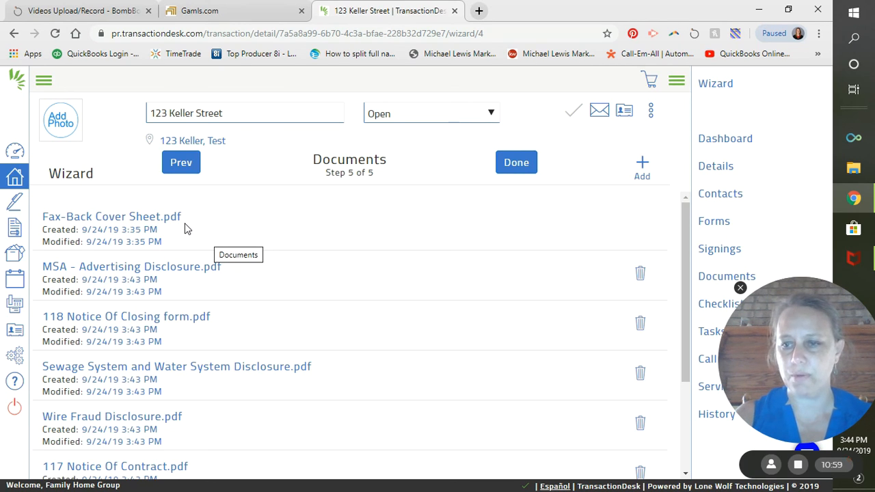
Finish the wizard on the Documents step to load the 123 Keller Street Transaction Dashboard
click(508, 172)
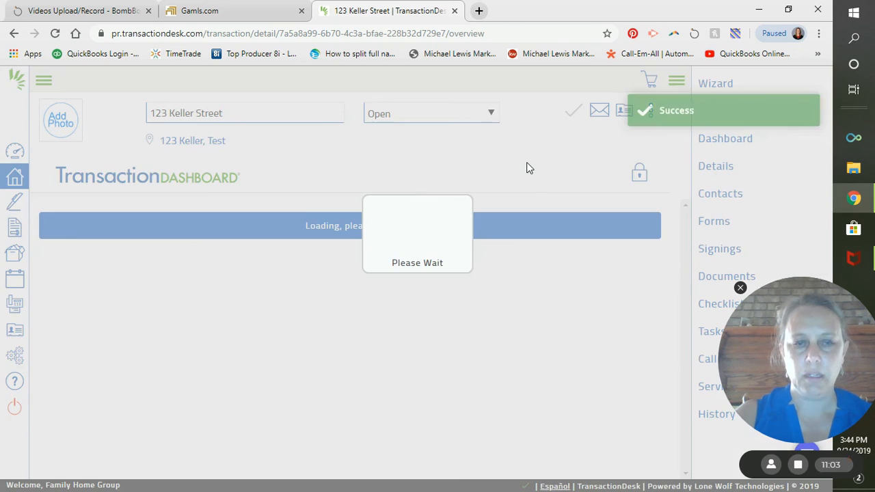